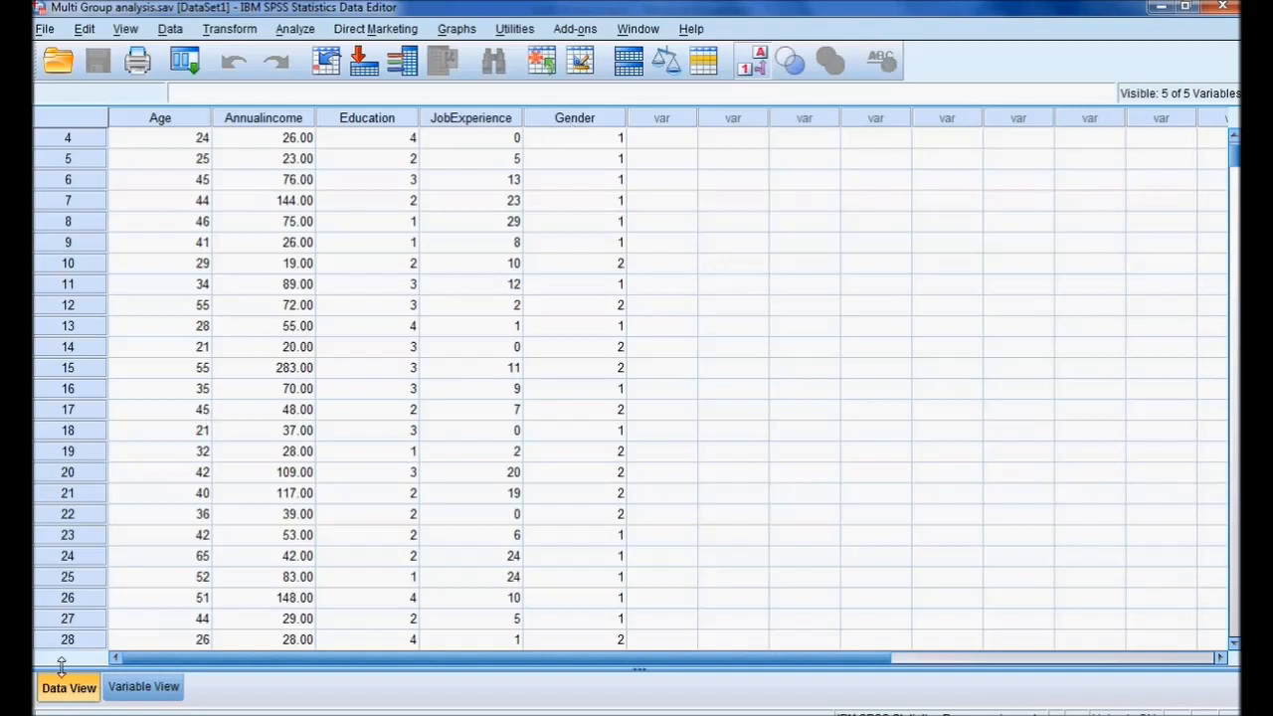
Launch Amos Graphics and maximize its window with the new unnamed project
click(59, 708)
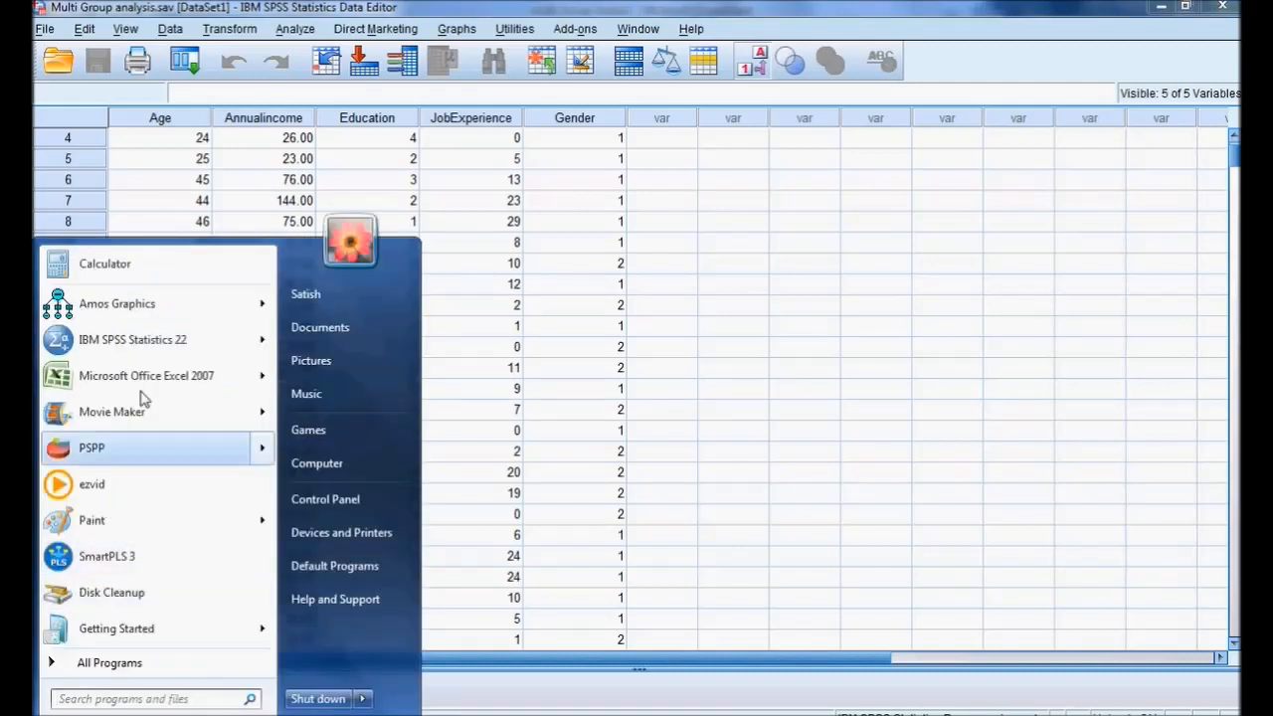
click(151, 301)
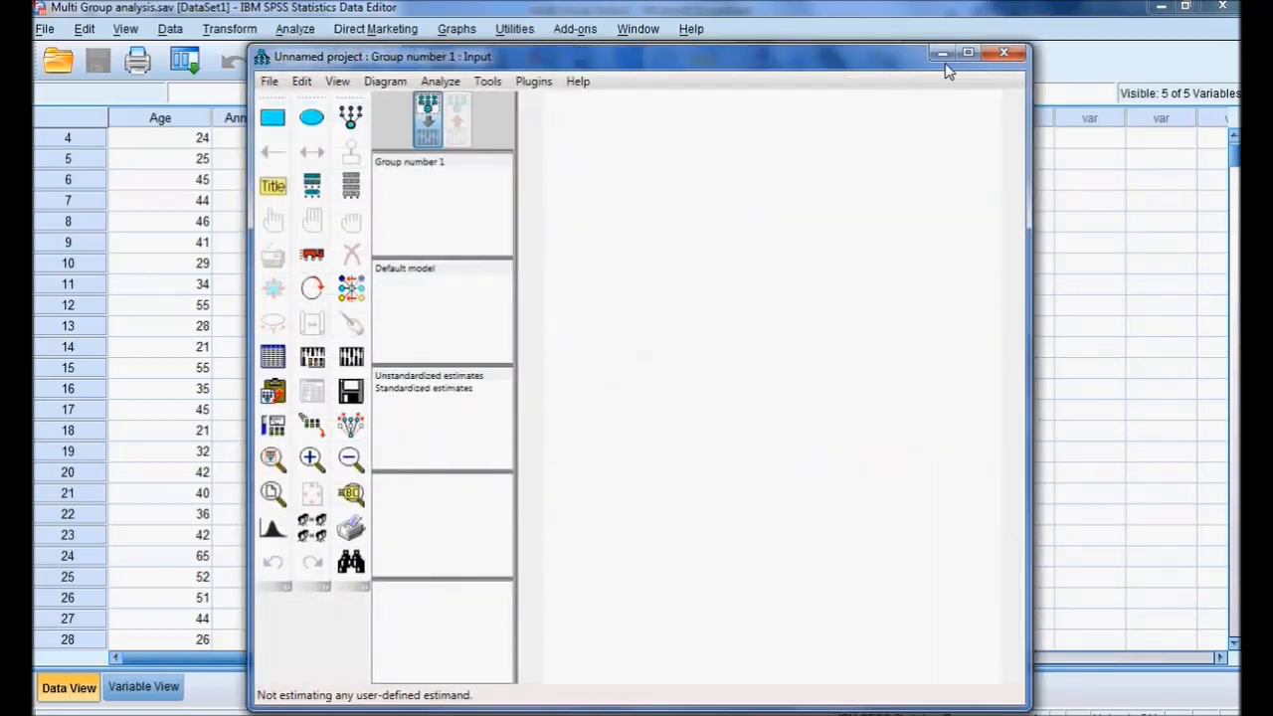
click(966, 55)
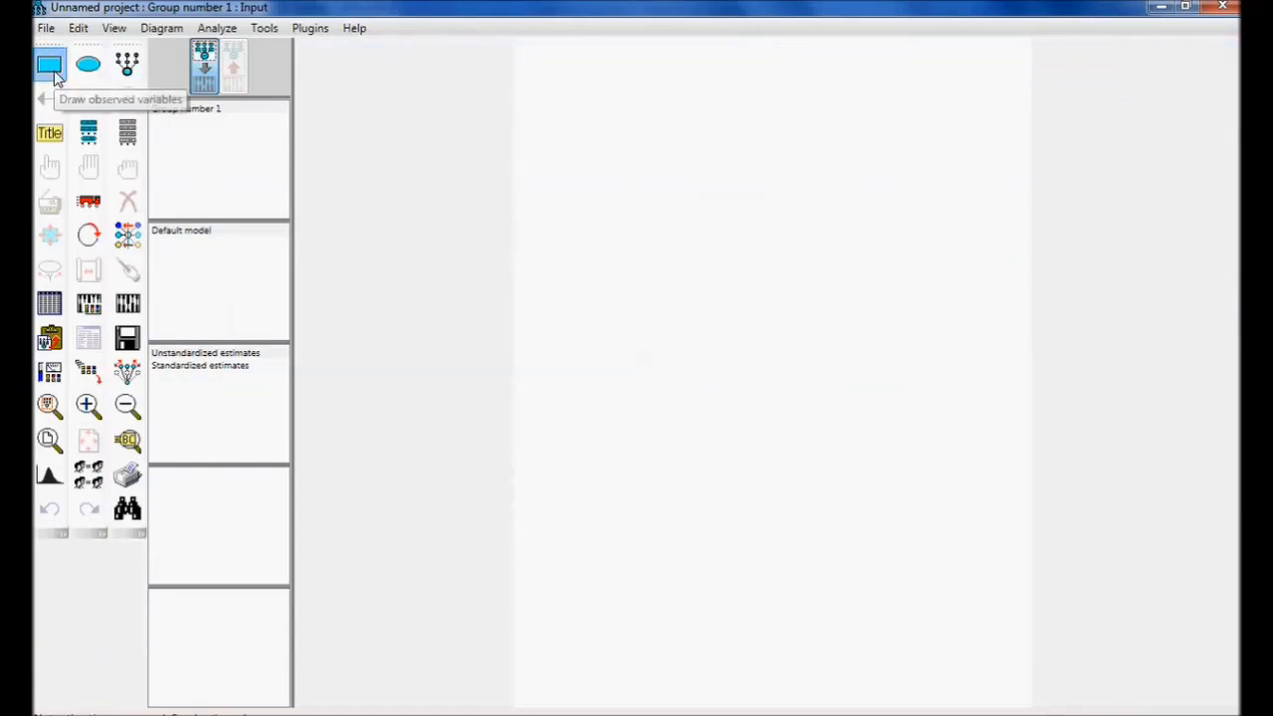
Draw three observed-variable rectangles: two stacked on the left of the diagram page and one to their right
click(54, 72)
drag(565, 157, 680, 203)
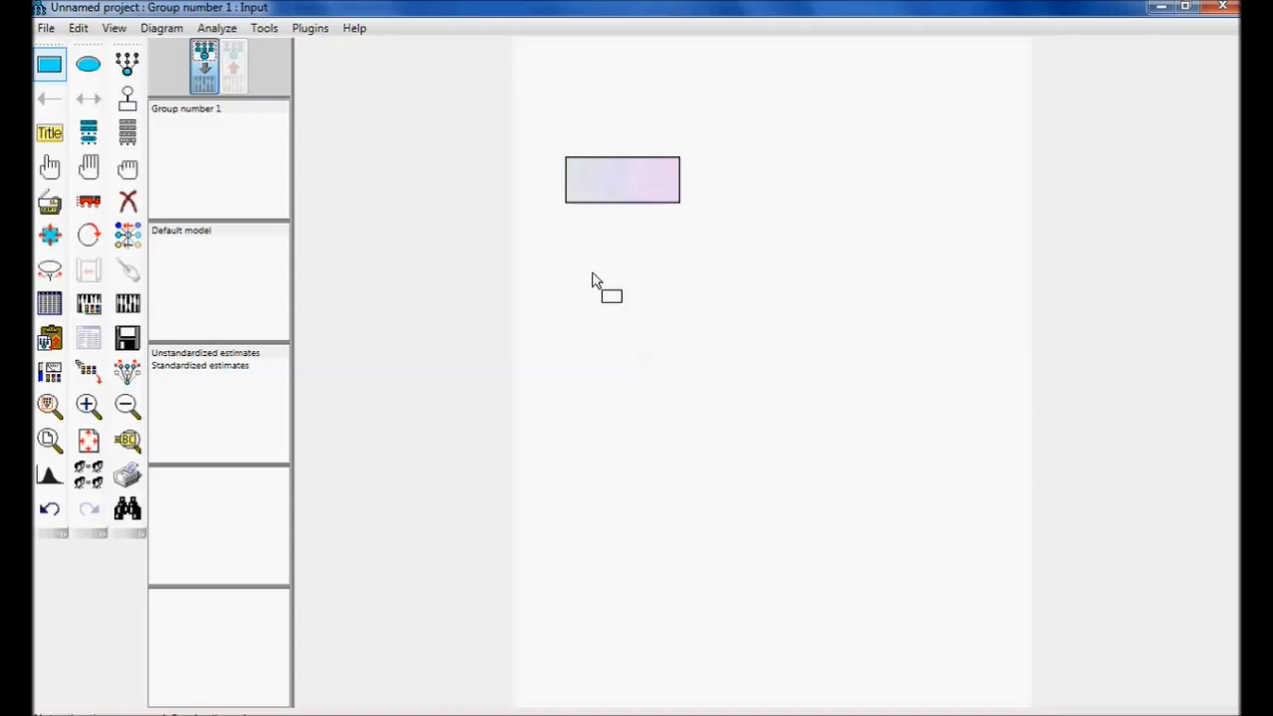
drag(573, 260, 686, 321)
drag(830, 199, 954, 264)
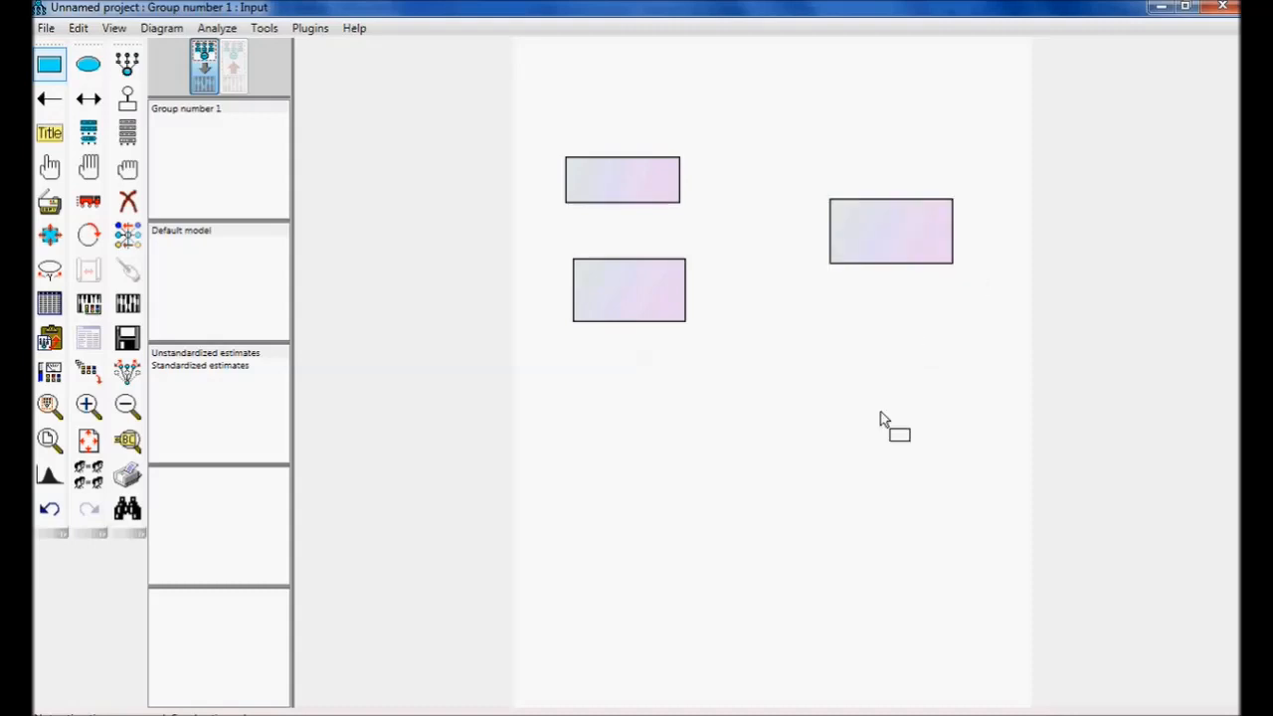
Draw single-headed path arrows from each of the two left rectangles to the right rectangle
click(55, 97)
drag(682, 196, 846, 239)
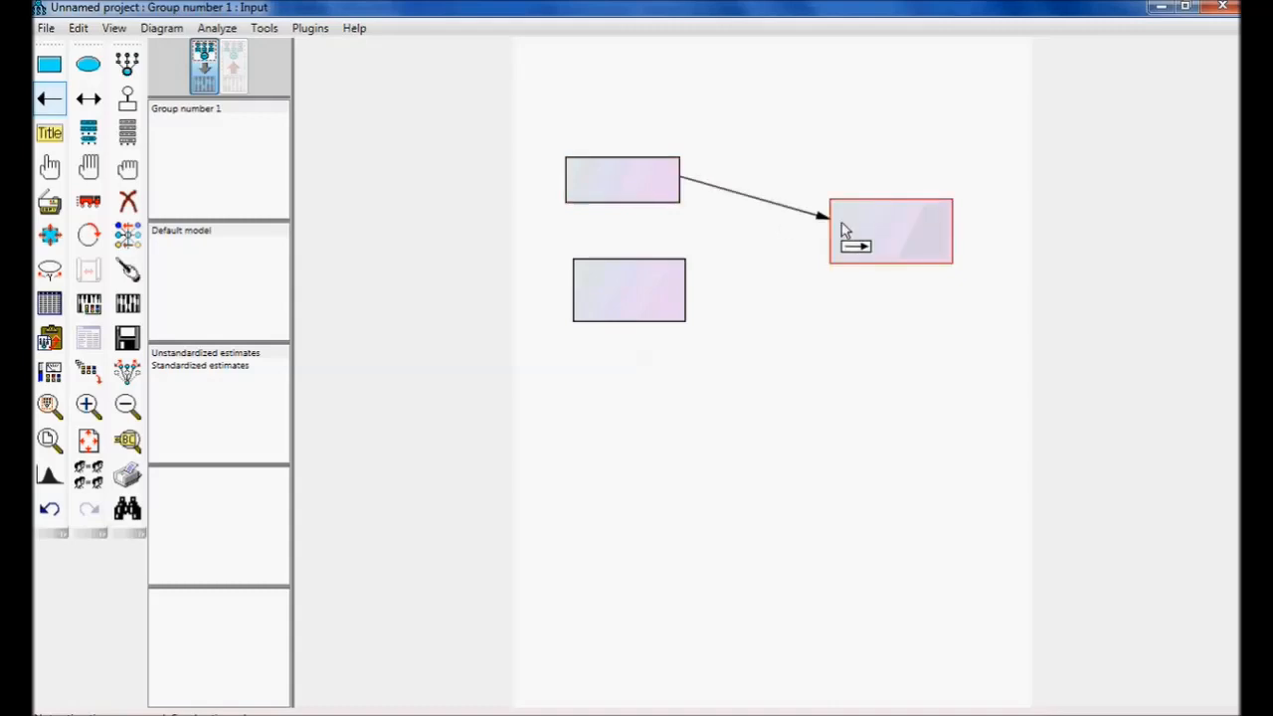
drag(682, 295, 844, 243)
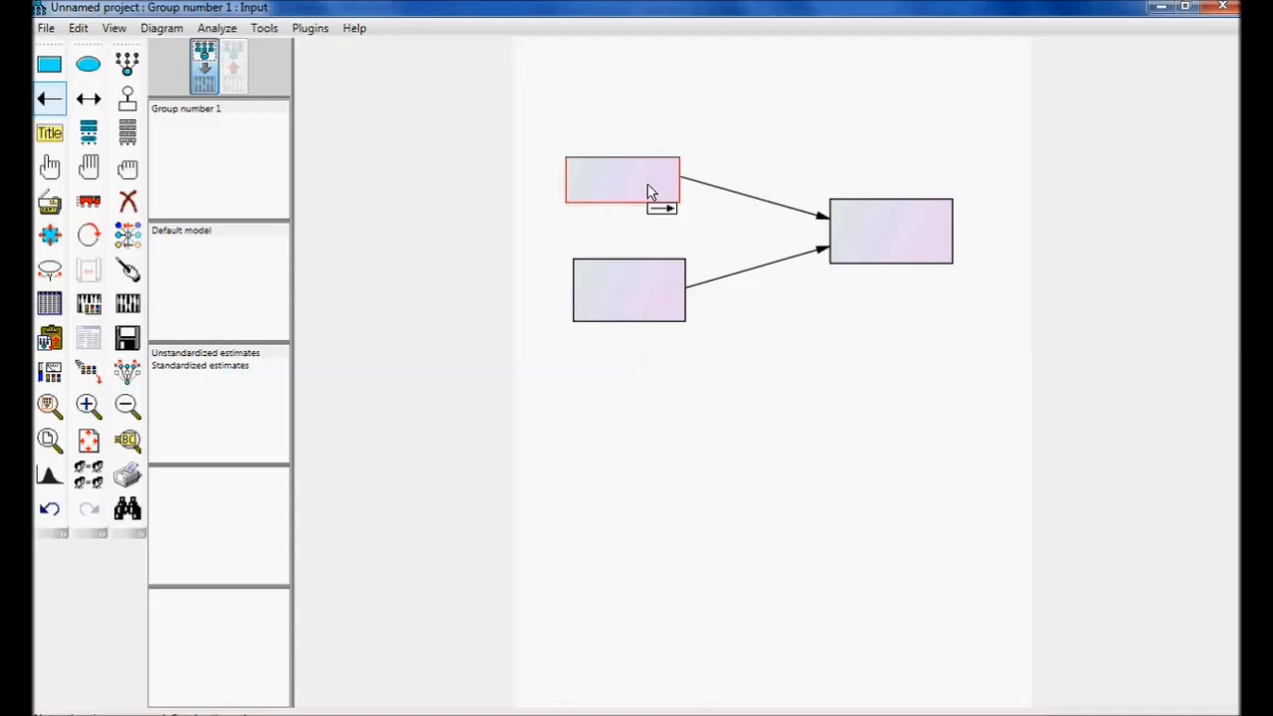
Assign the SPSS file Multi Group analysis from the SEM AMOS Part 7 A and B folder as Group number 1's data file
click(45, 312)
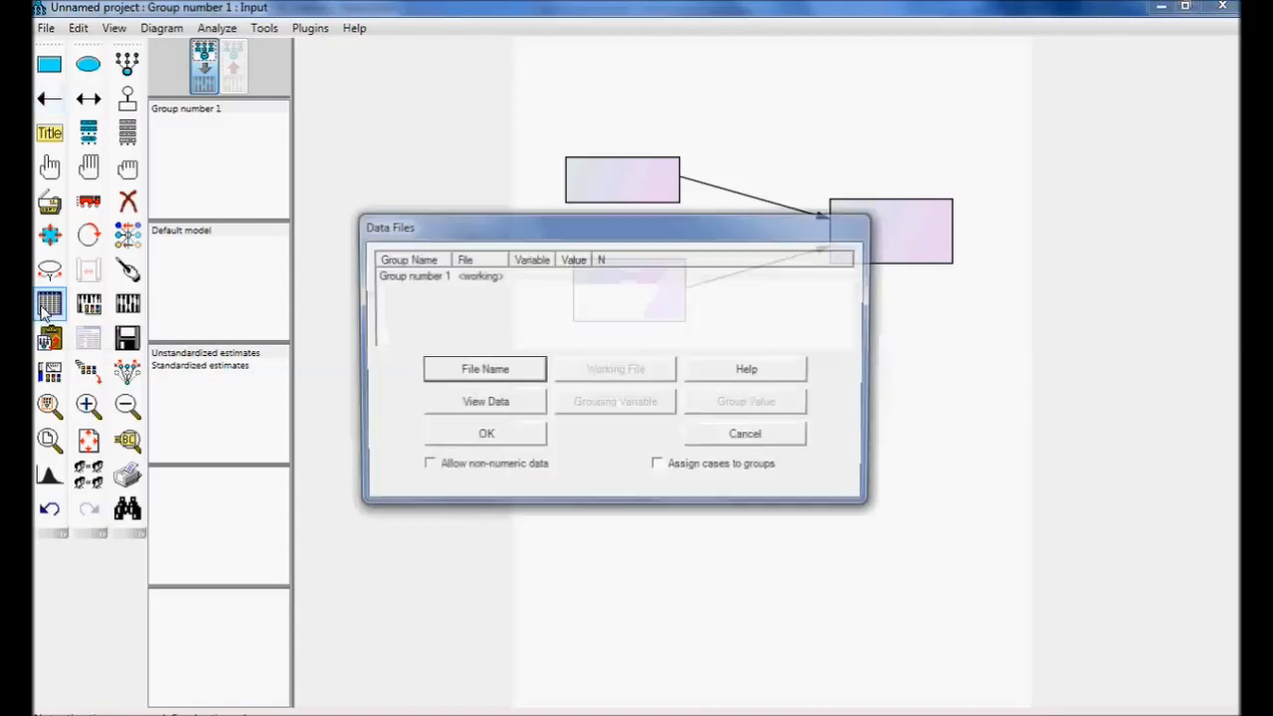
click(433, 370)
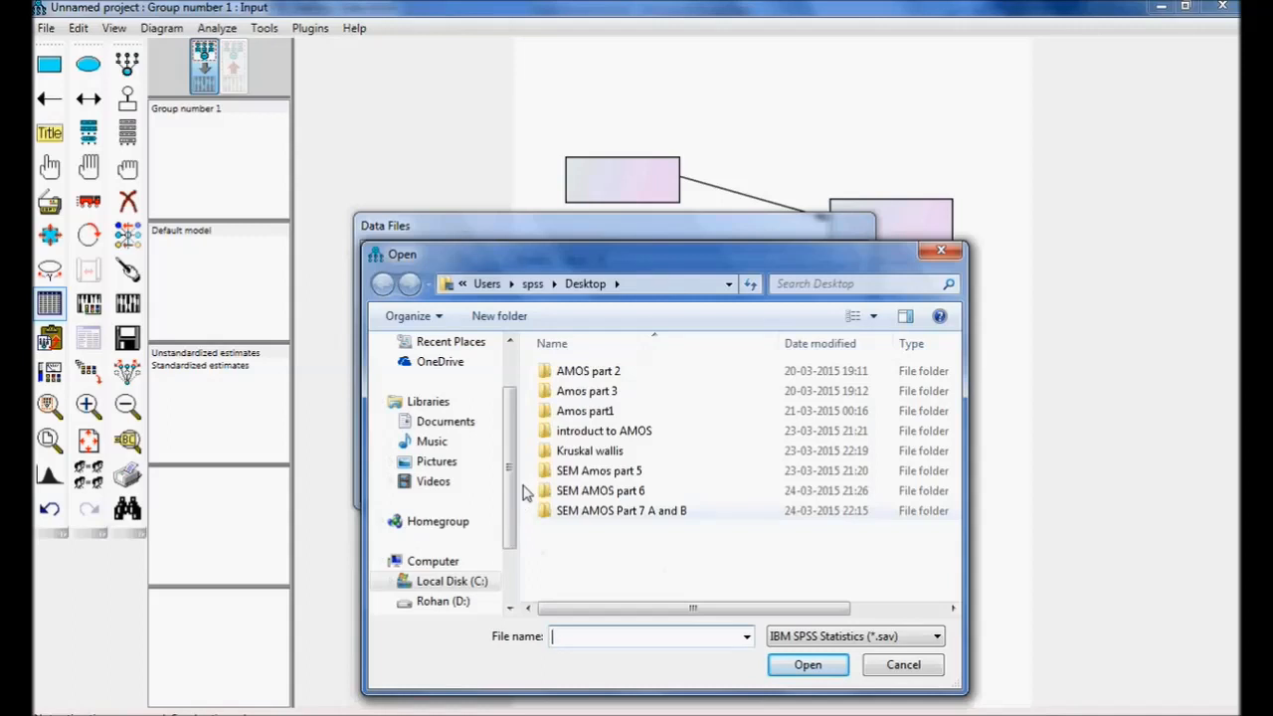
double_click(579, 512)
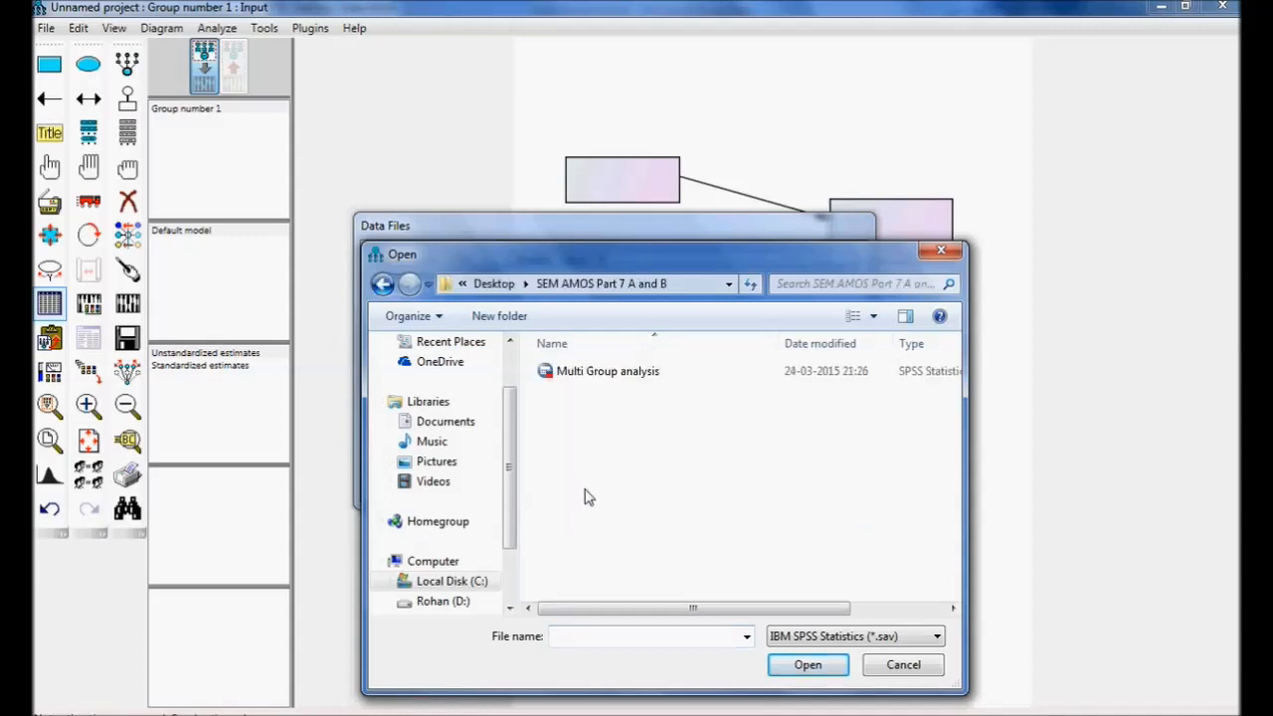
click(619, 383)
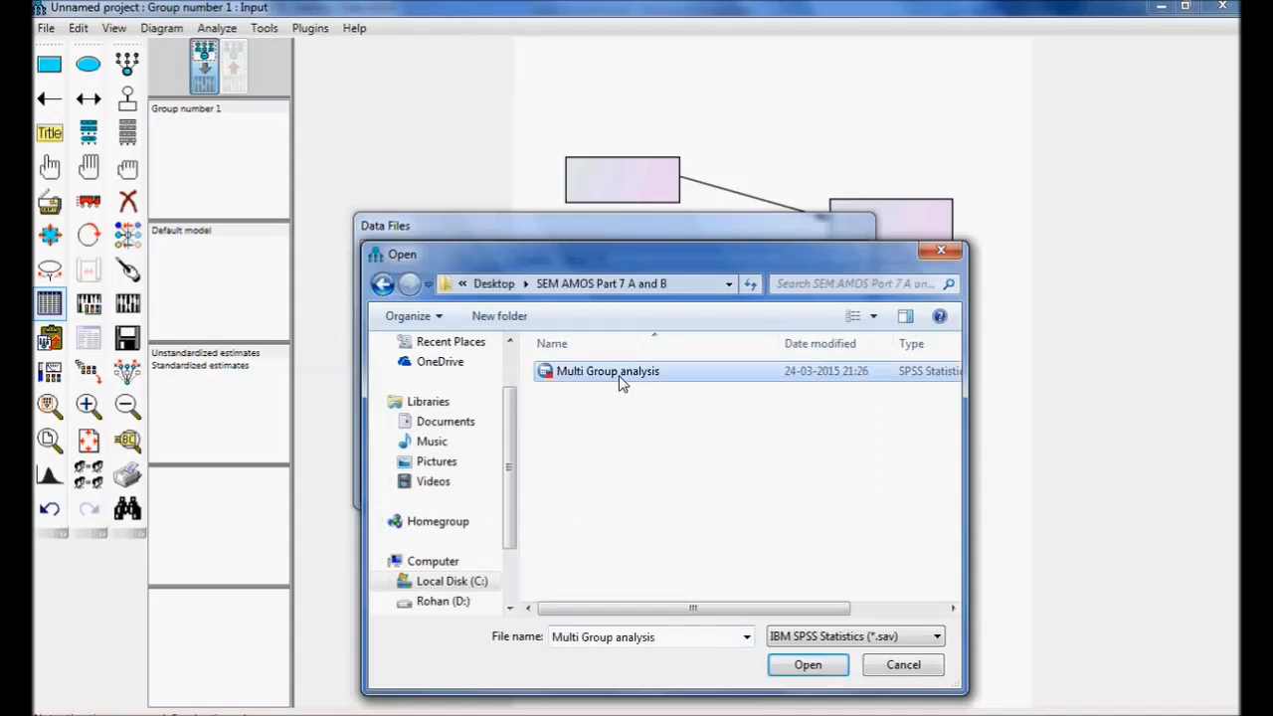
click(791, 664)
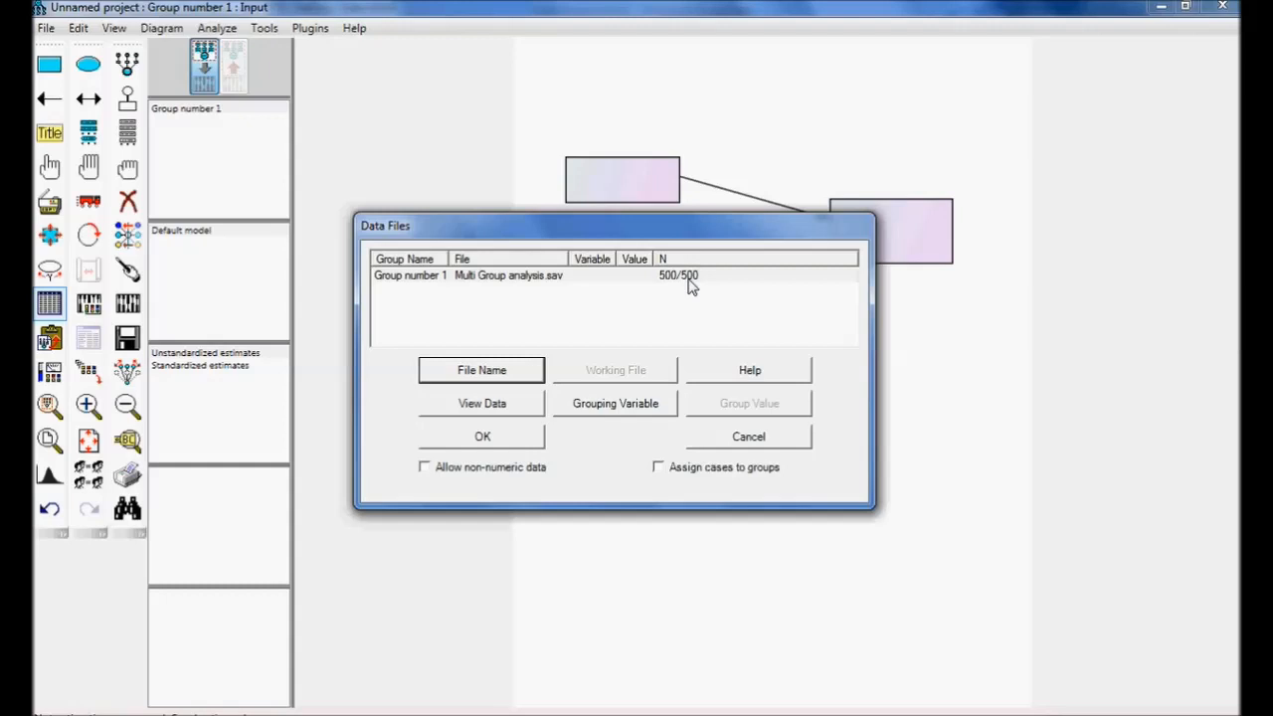
click(524, 441)
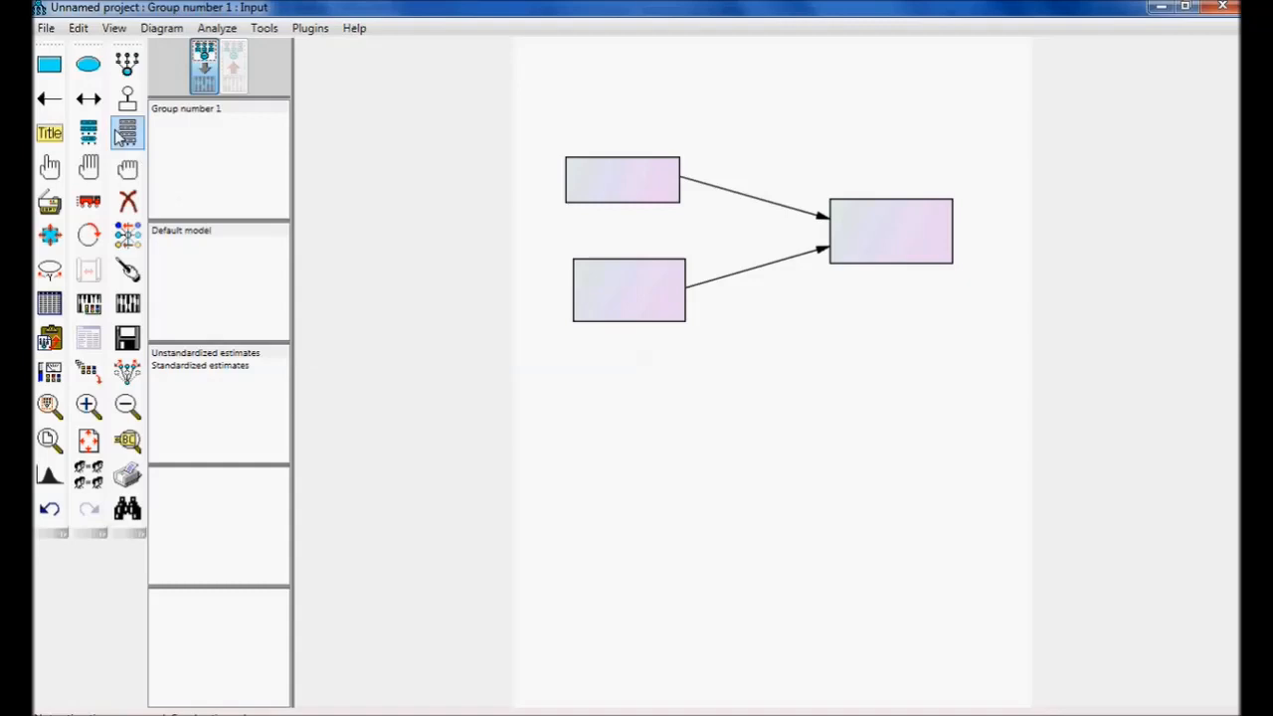
Assign dataset variables to the rectangles: Annualincome to the right one, Education to the upper left and JobExperience to the lower left
click(125, 137)
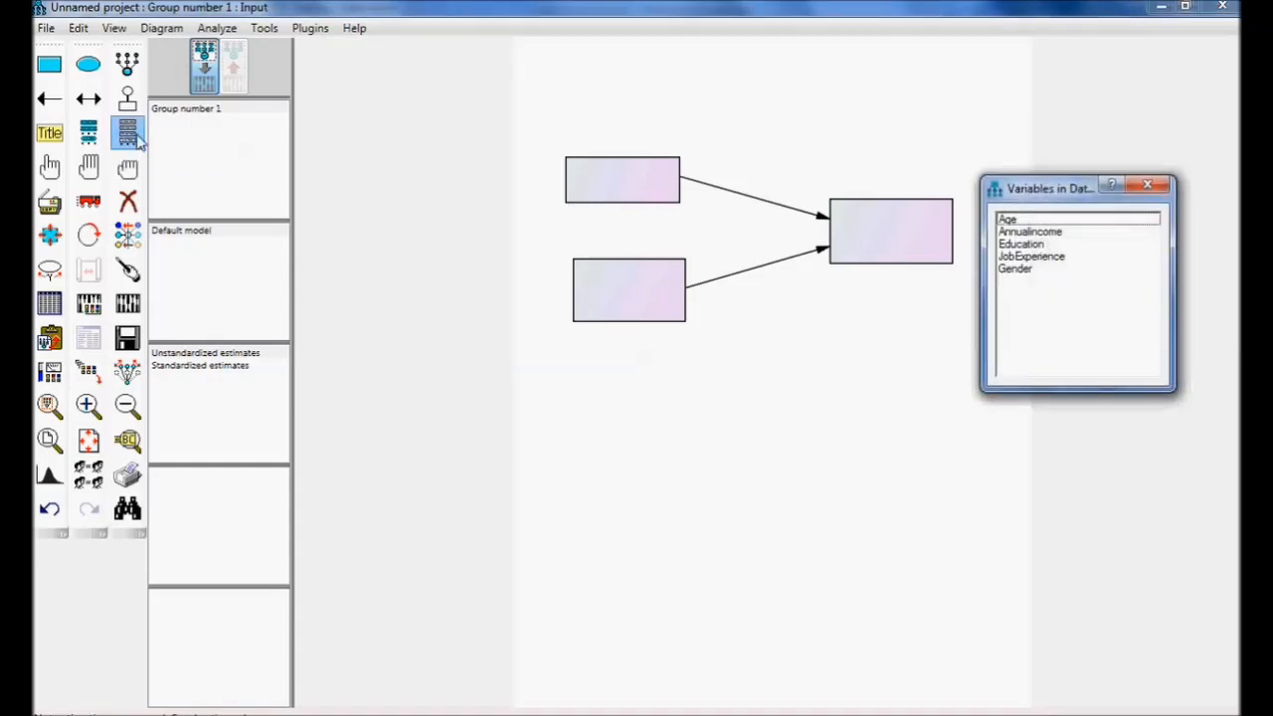
drag(1022, 189, 1118, 62)
drag(1094, 129, 923, 230)
drag(1094, 137, 637, 178)
drag(1109, 150, 641, 284)
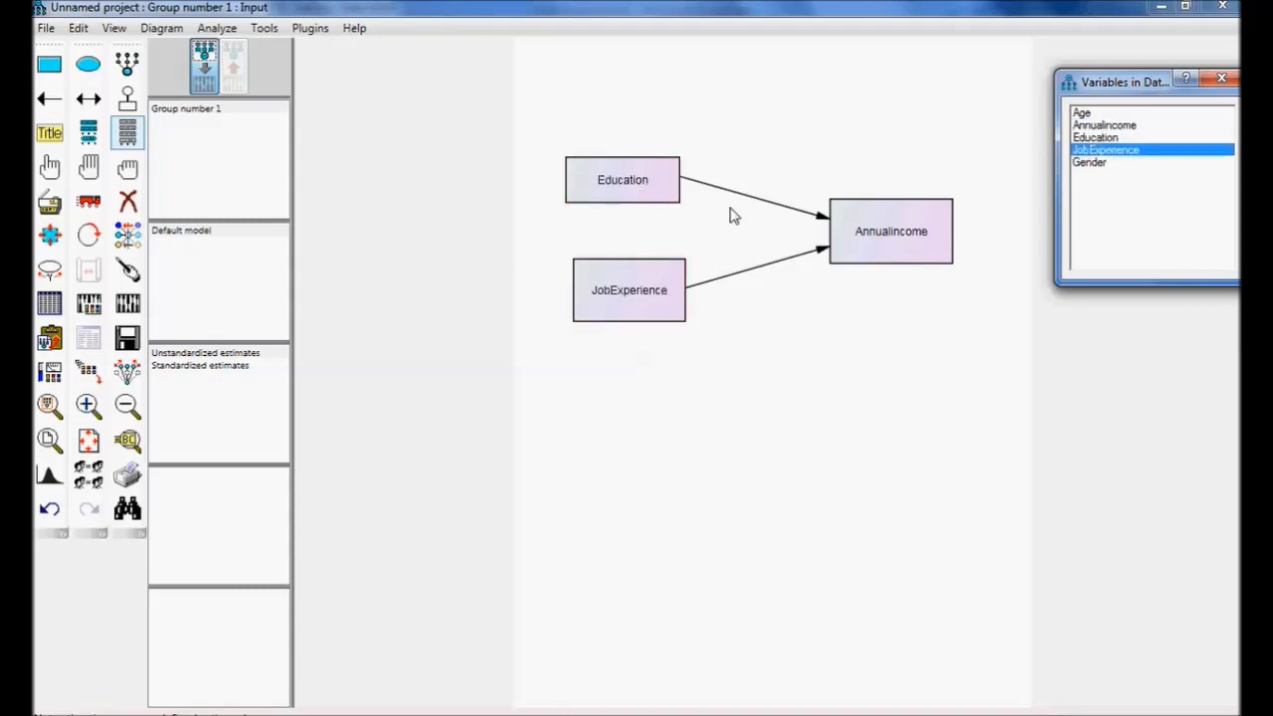
click(1223, 80)
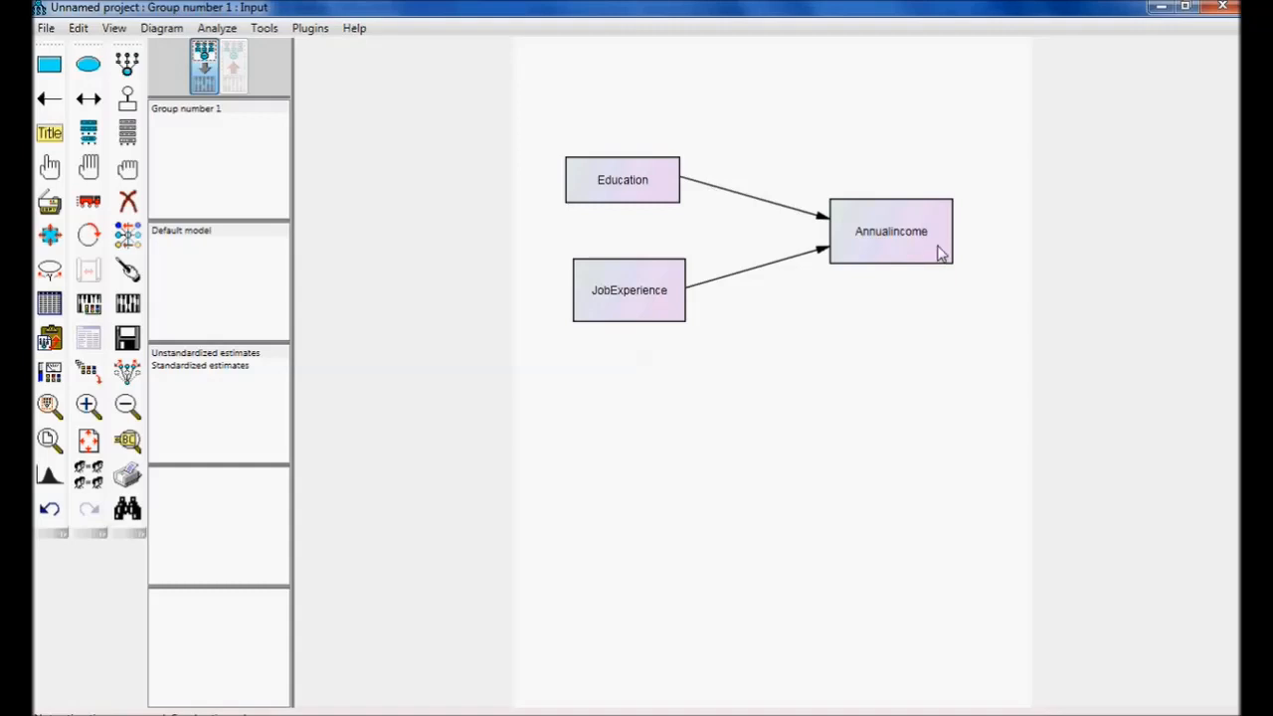
Add a unique error variable to Annualincome and name the unobserved variables automatically with the plugin
click(128, 111)
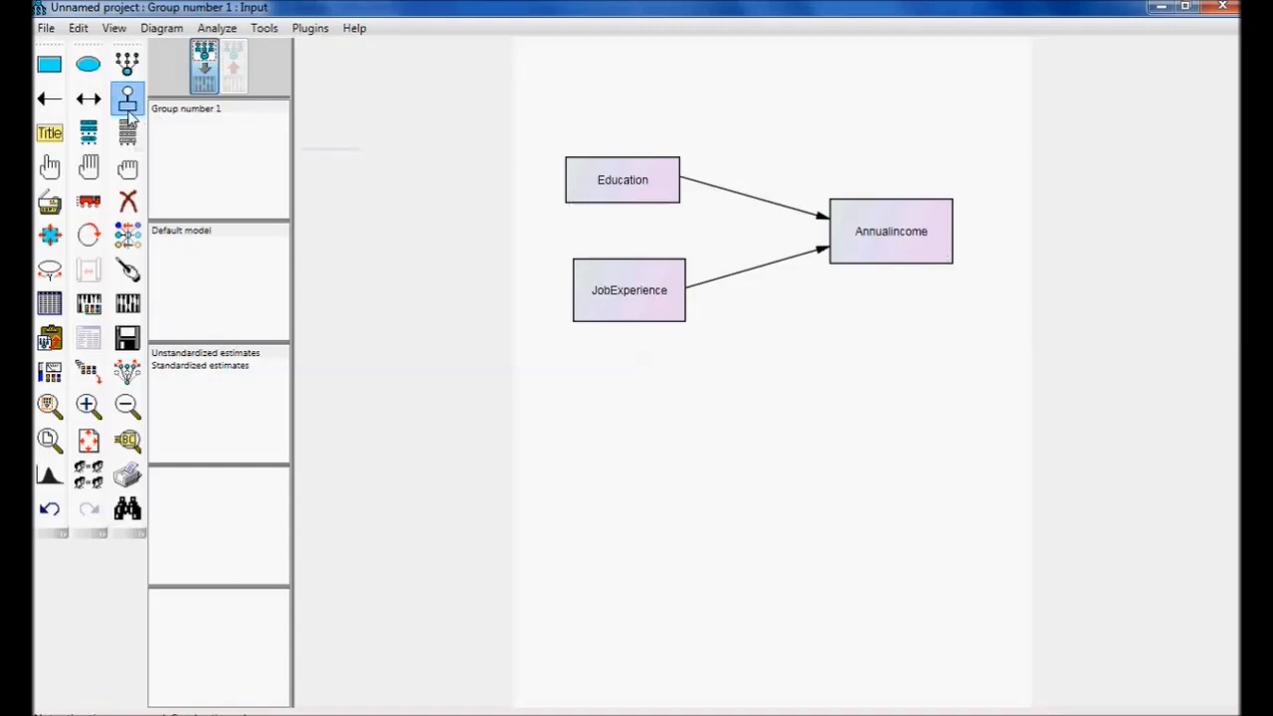
click(885, 211)
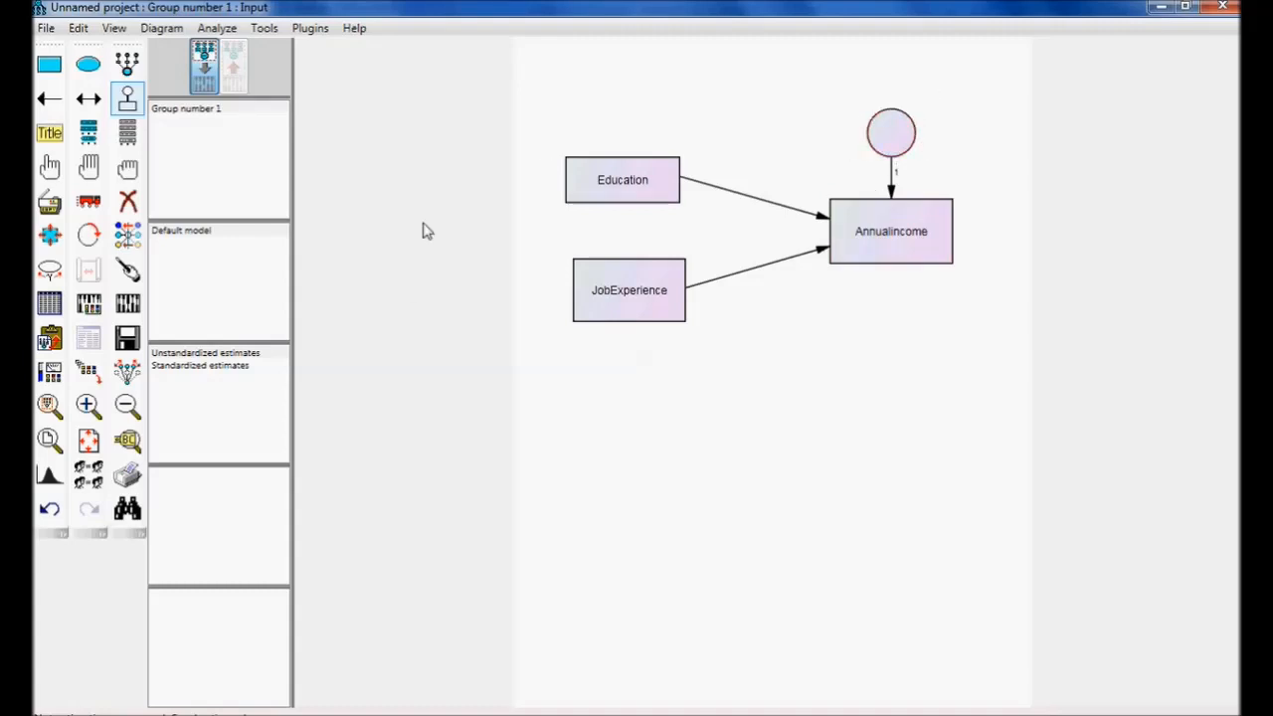
click(311, 29)
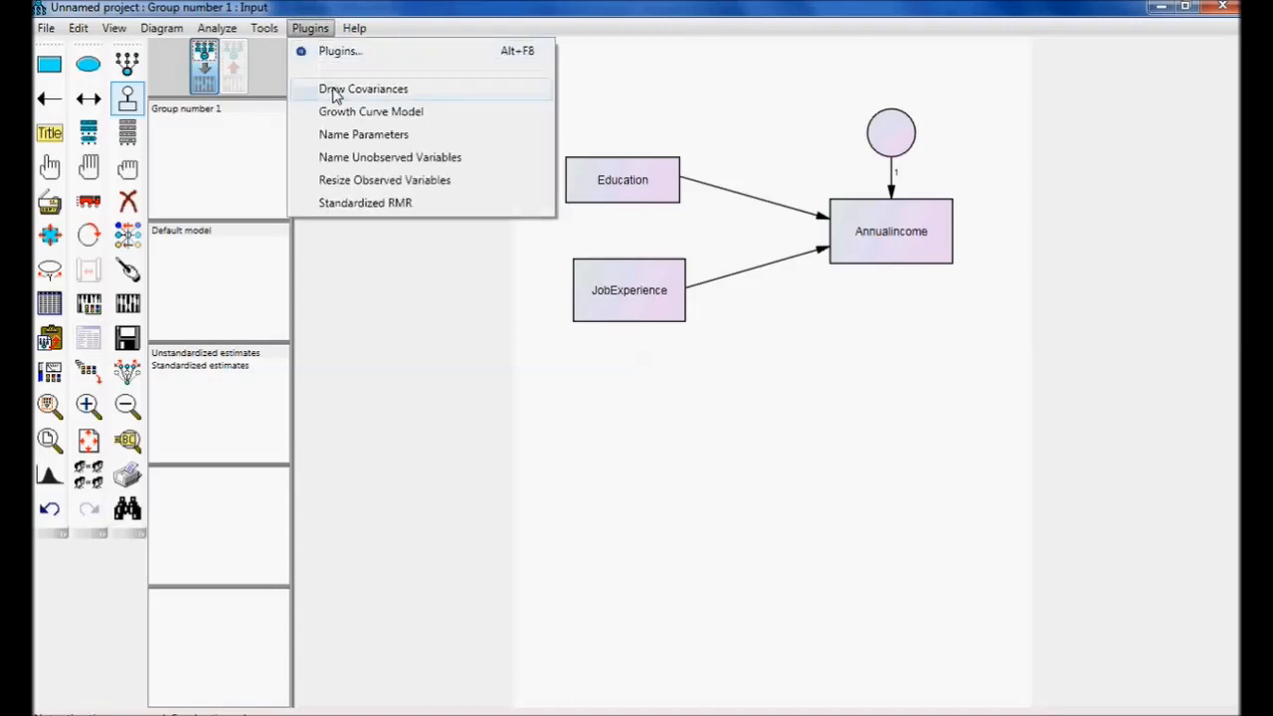
click(360, 163)
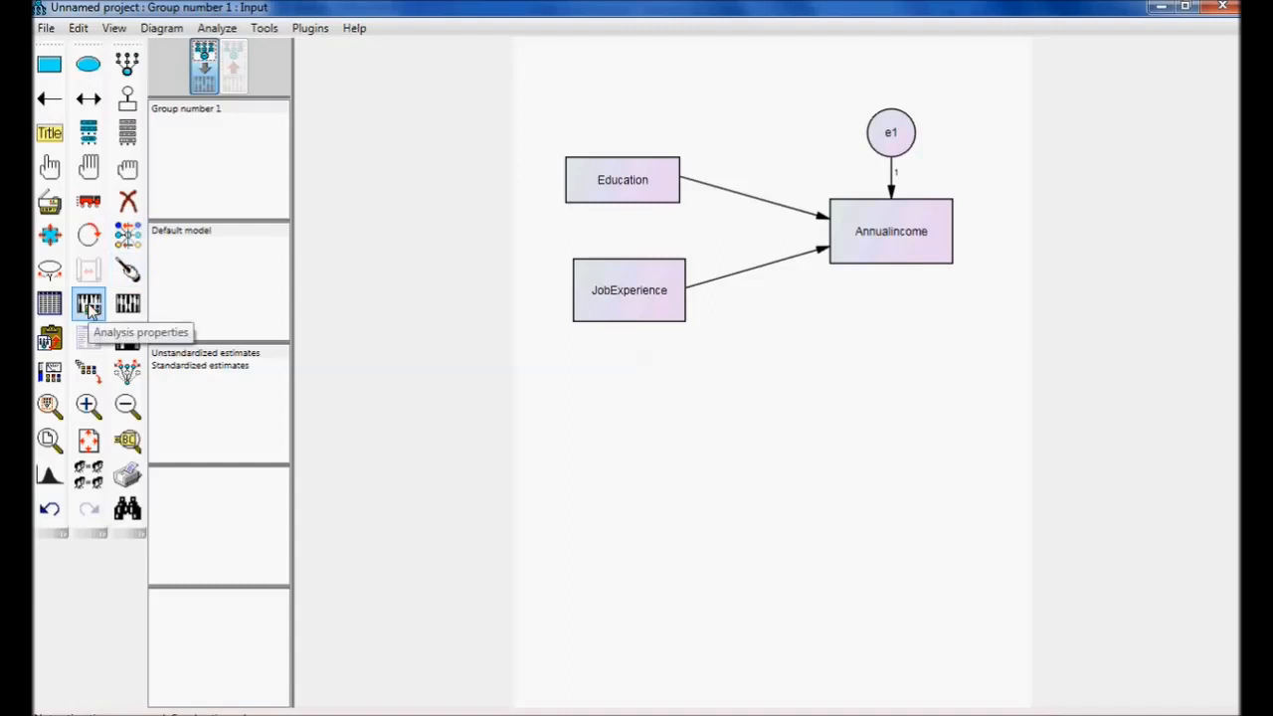
Set the analysis properties to estimate means and intercepts and to output squared multiple correlations
click(89, 309)
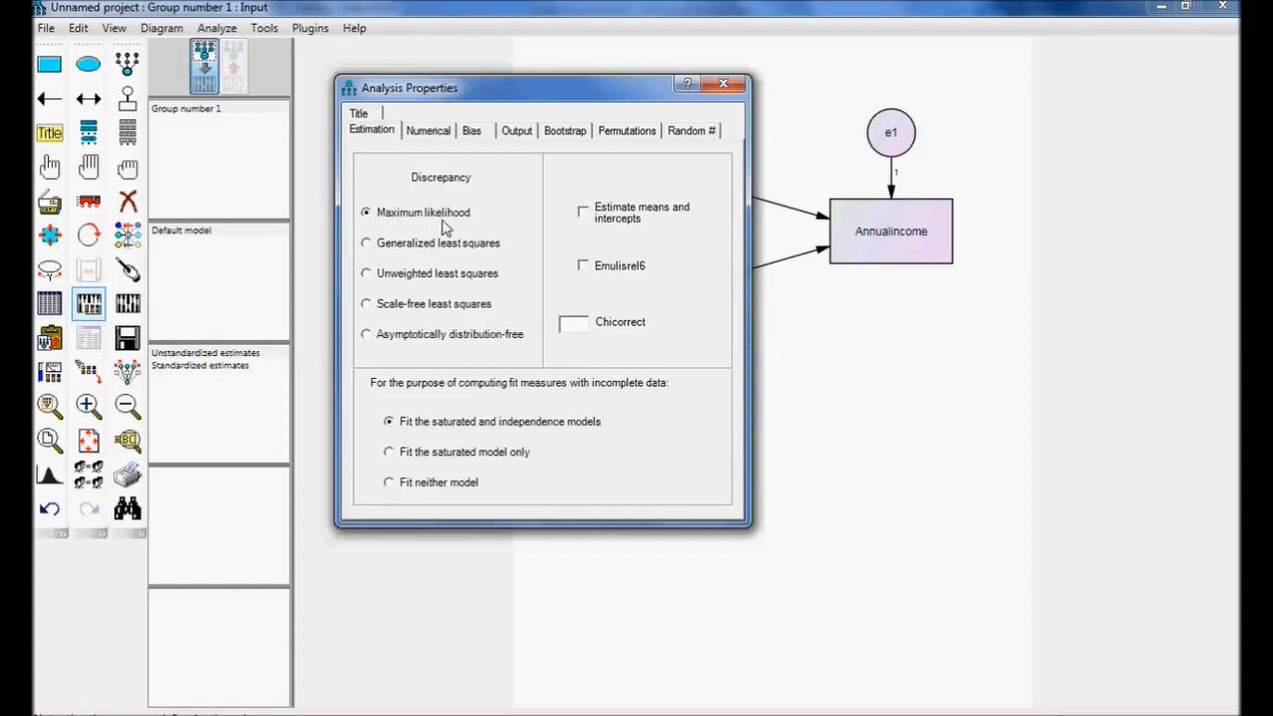
click(588, 221)
click(518, 131)
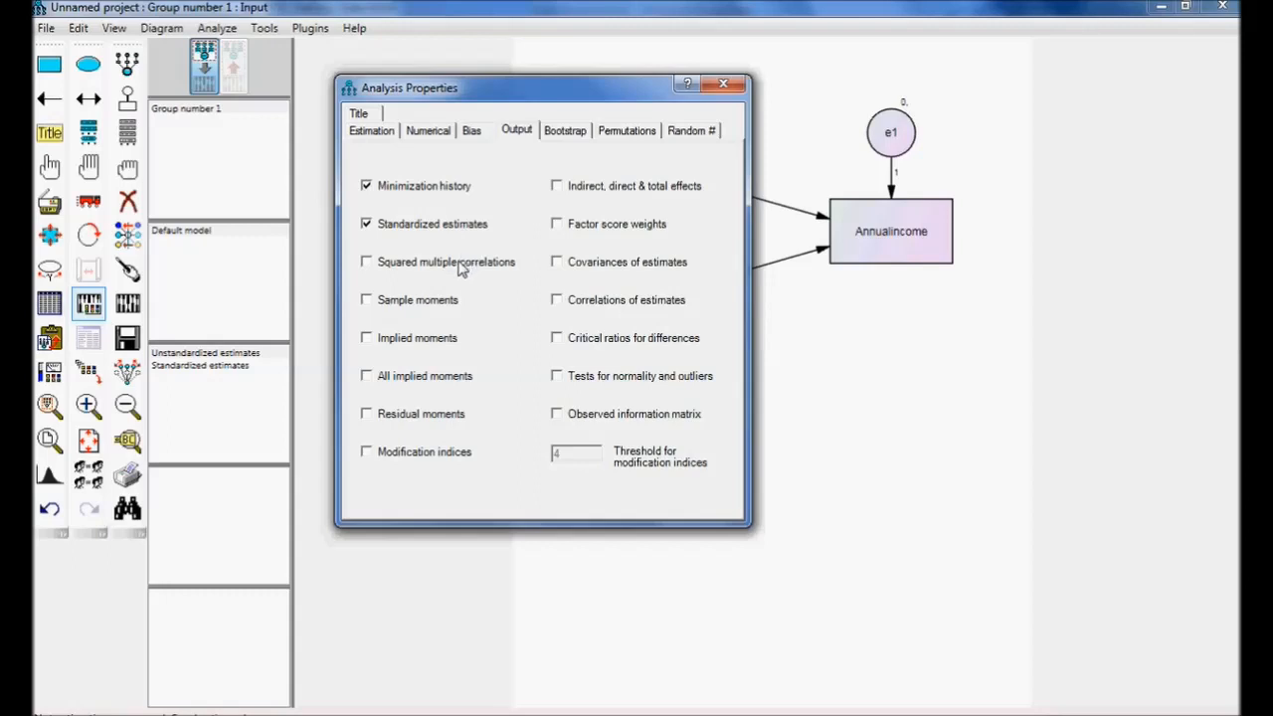
click(460, 267)
click(724, 90)
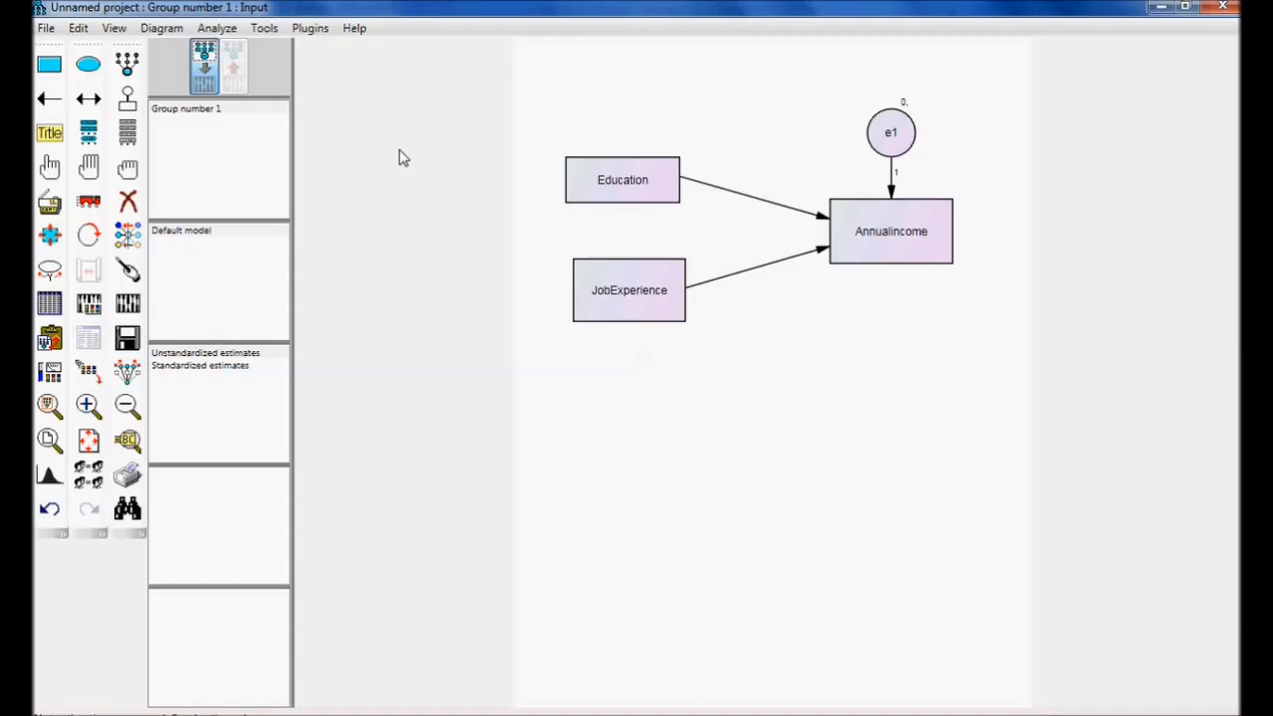
Calculate the estimates, proceeding with the analysis while Education and JobExperience stay uncorrelated
click(137, 310)
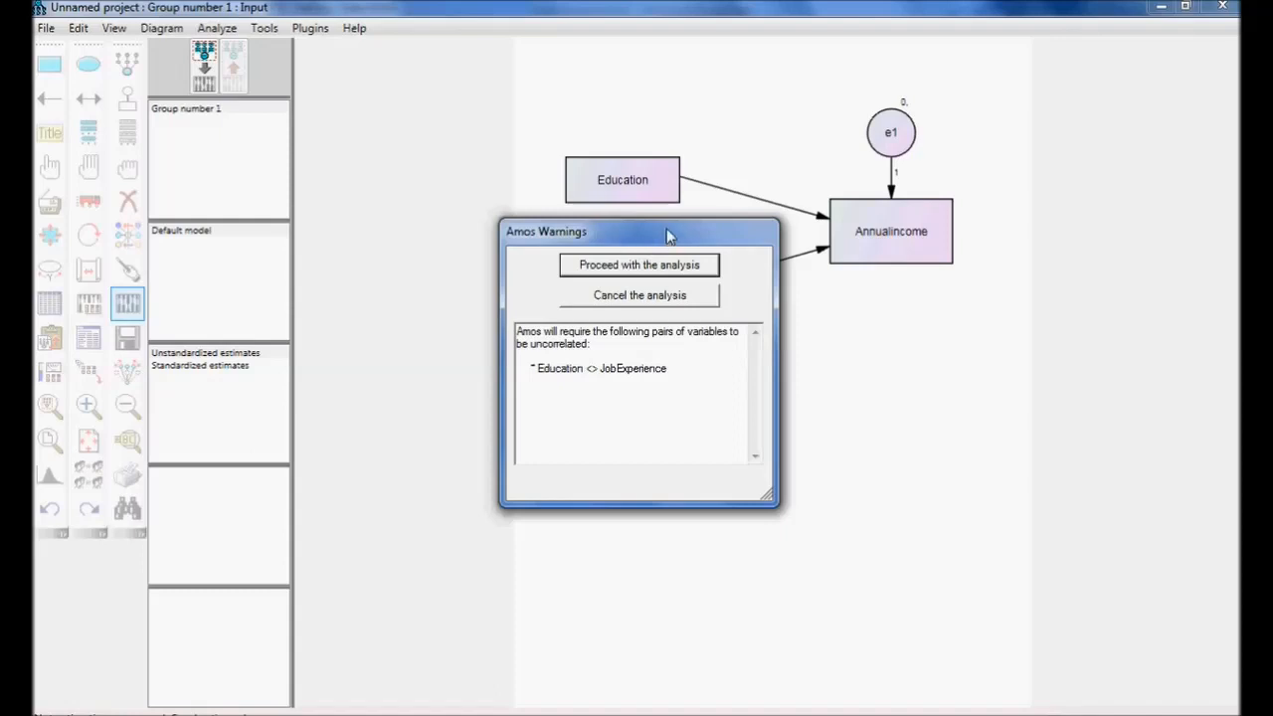
drag(676, 231, 883, 409)
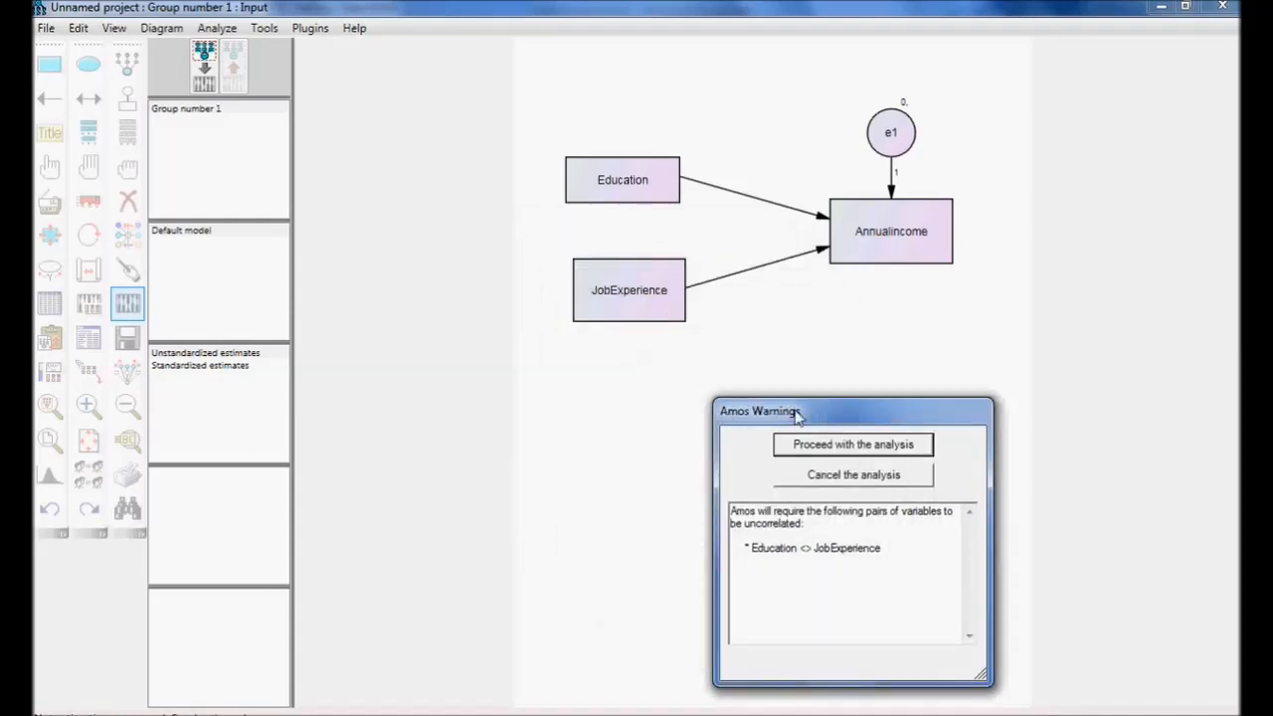
click(804, 444)
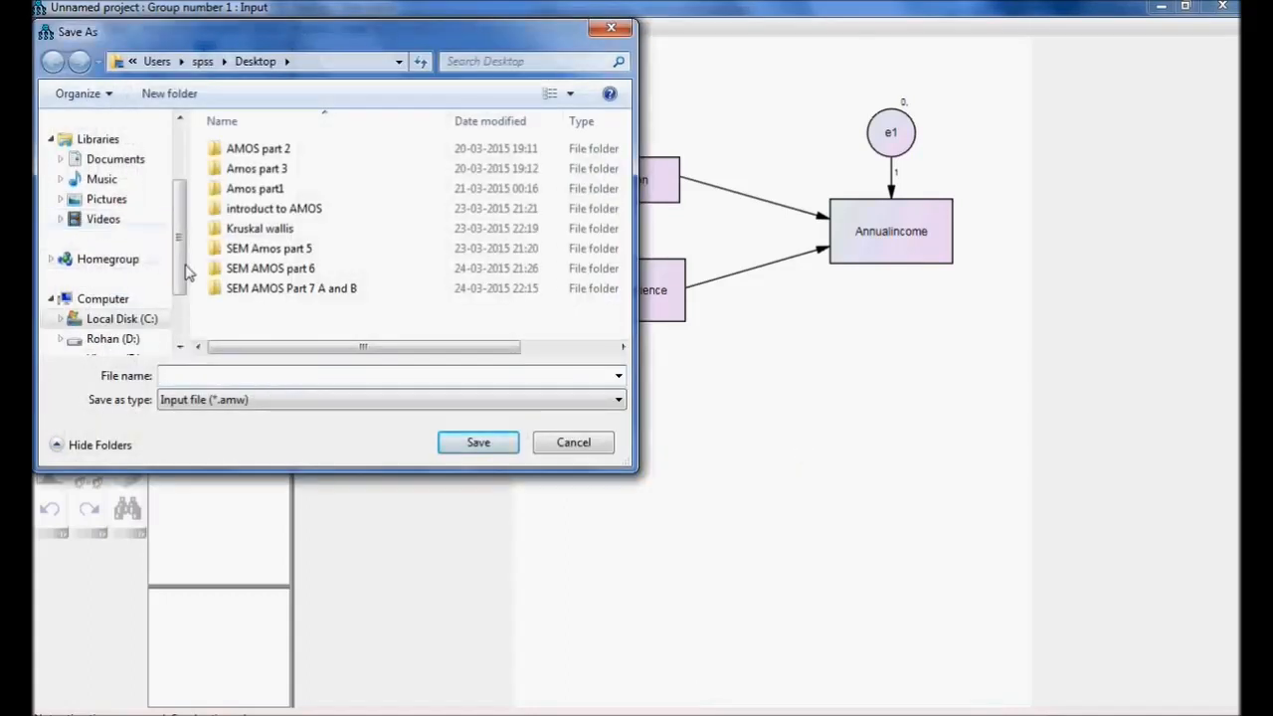
Save the model input file to the Desktop under the name example
drag(184, 266, 186, 174)
click(100, 151)
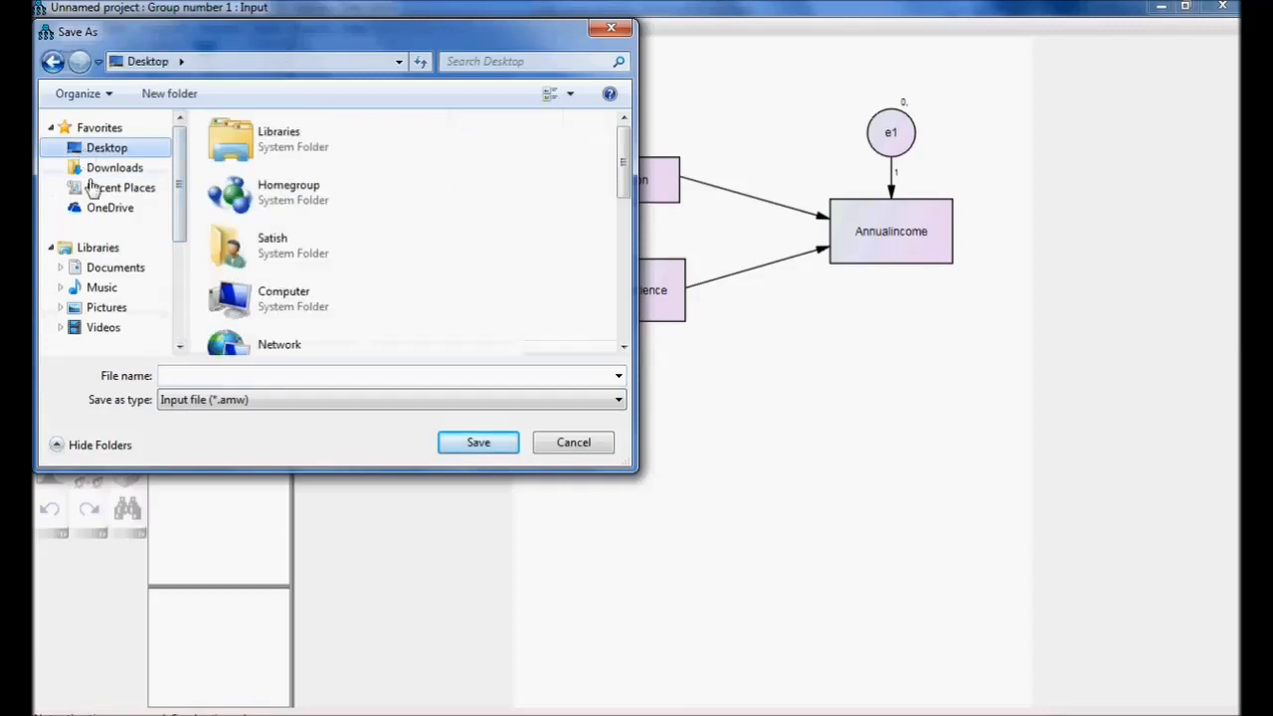
click(209, 375)
text(exa)
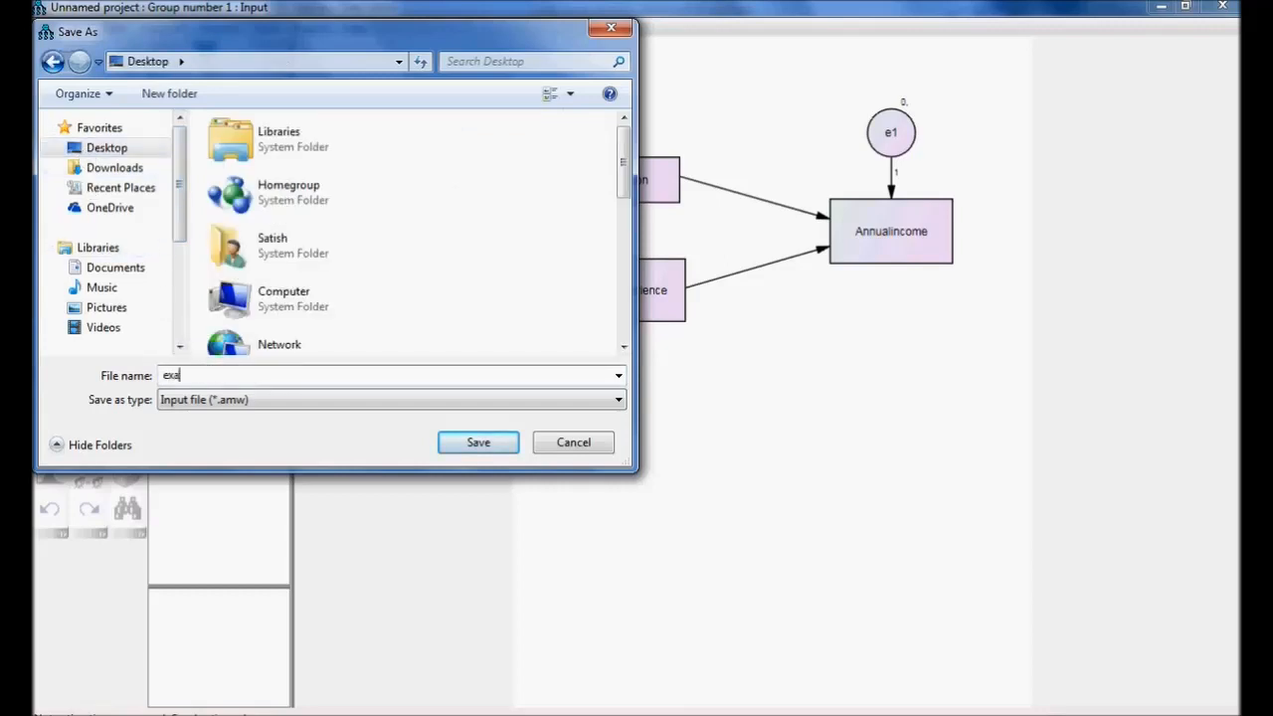
text(mple)
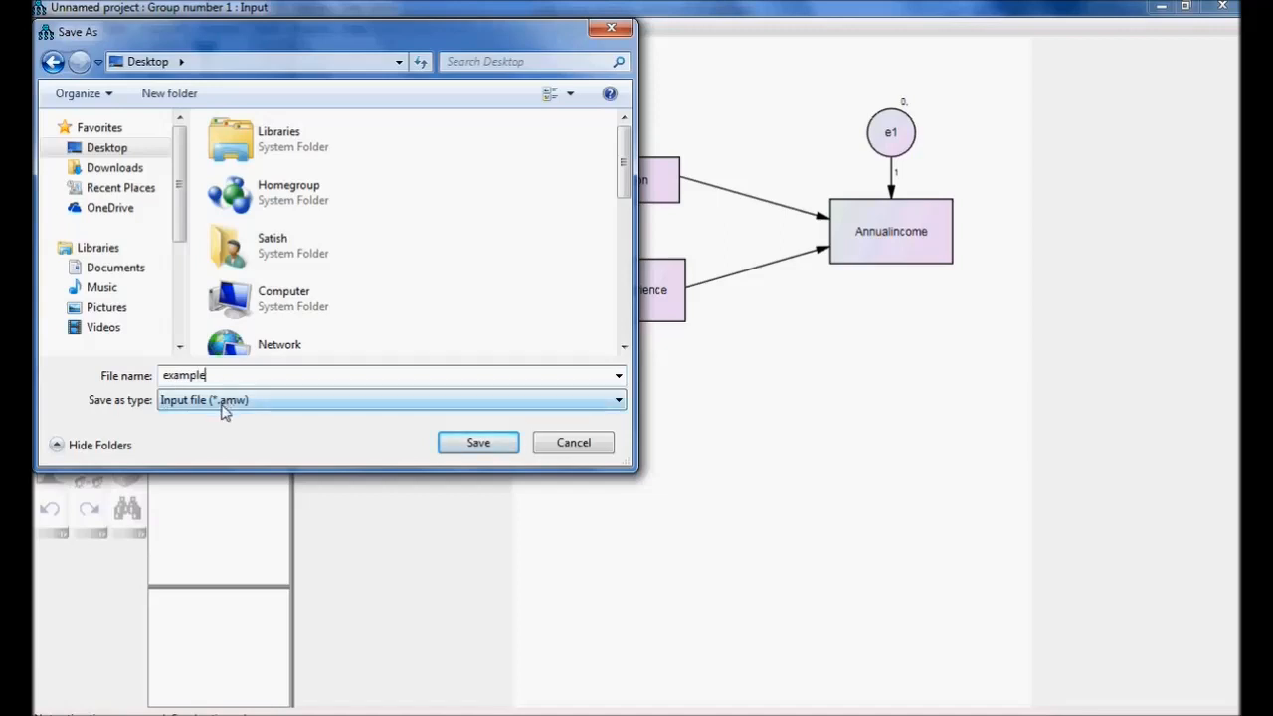
click(477, 443)
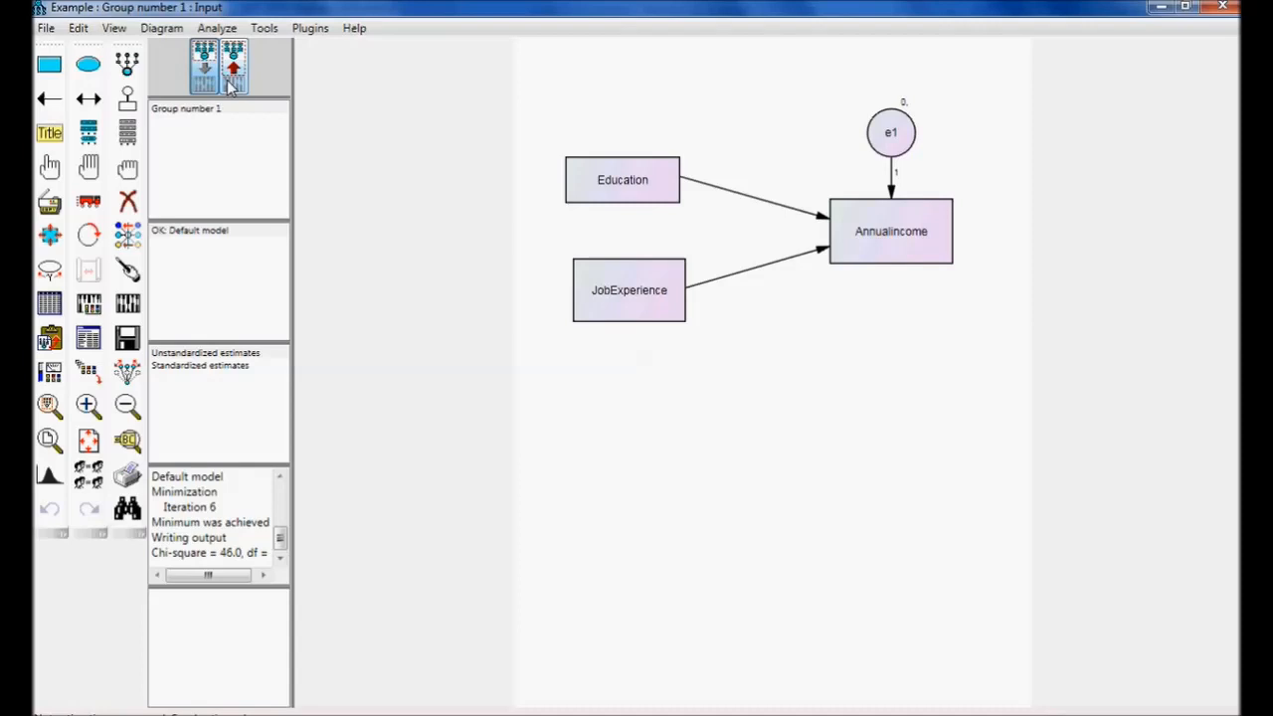
Show the output path diagram and compare its unstandardized and standardized estimates
click(233, 69)
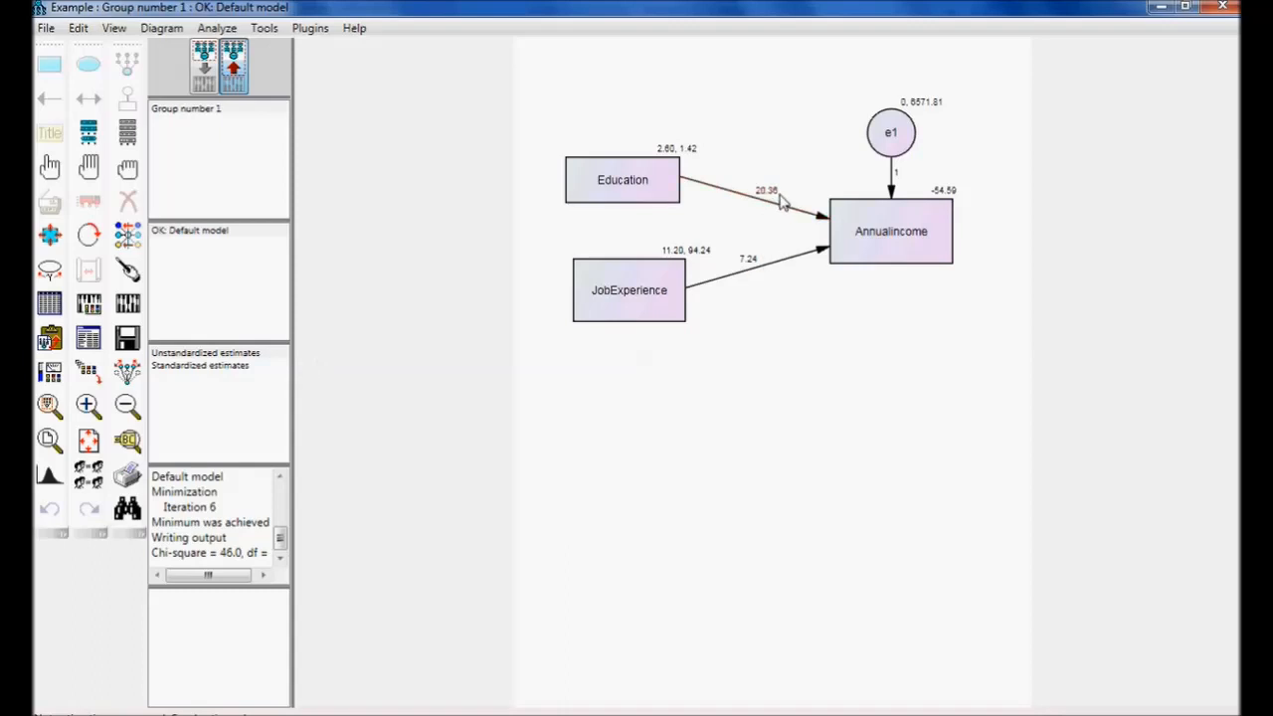
click(179, 354)
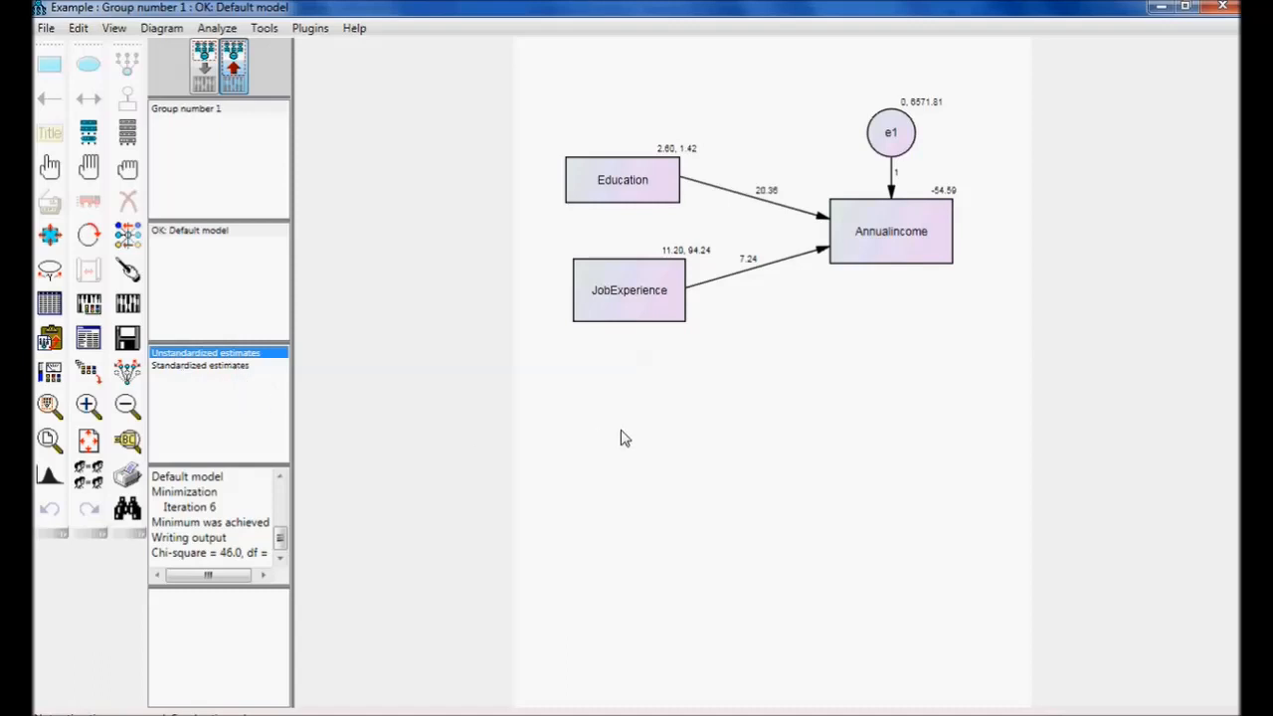
click(214, 366)
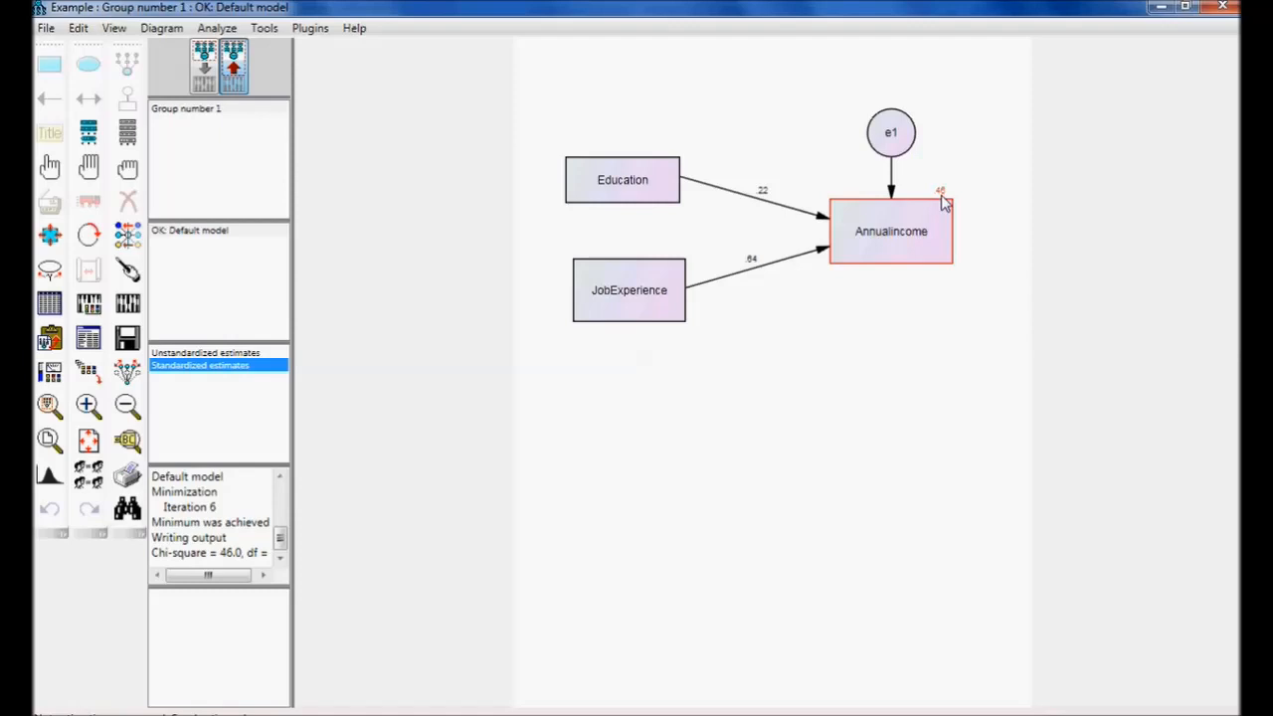
click(219, 353)
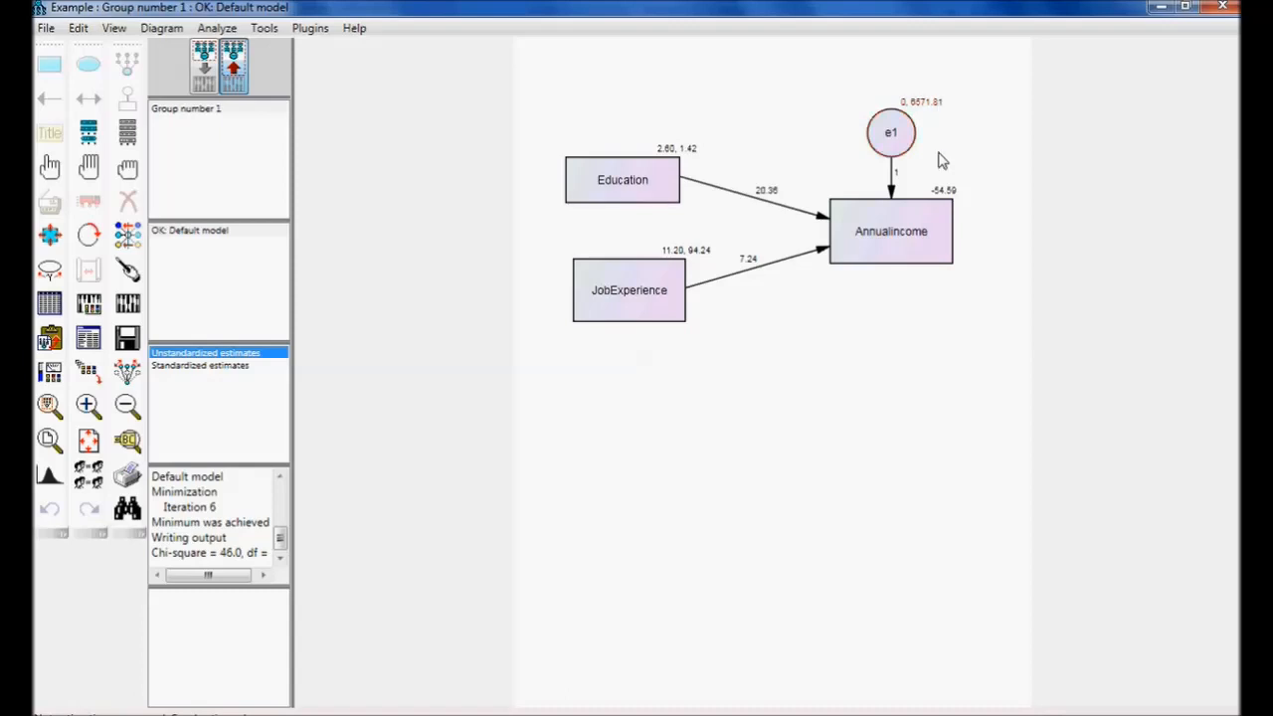
Open the text output and examine the Estimates section in an enlarged output window
click(89, 354)
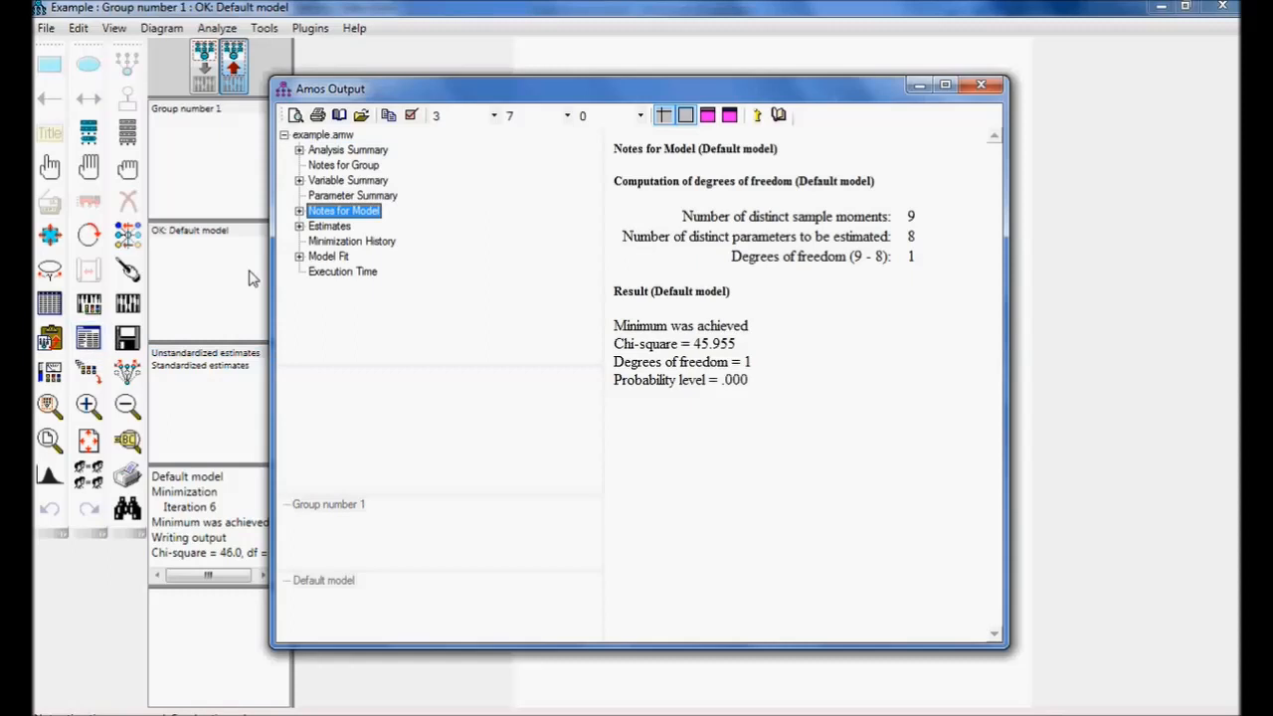
click(343, 228)
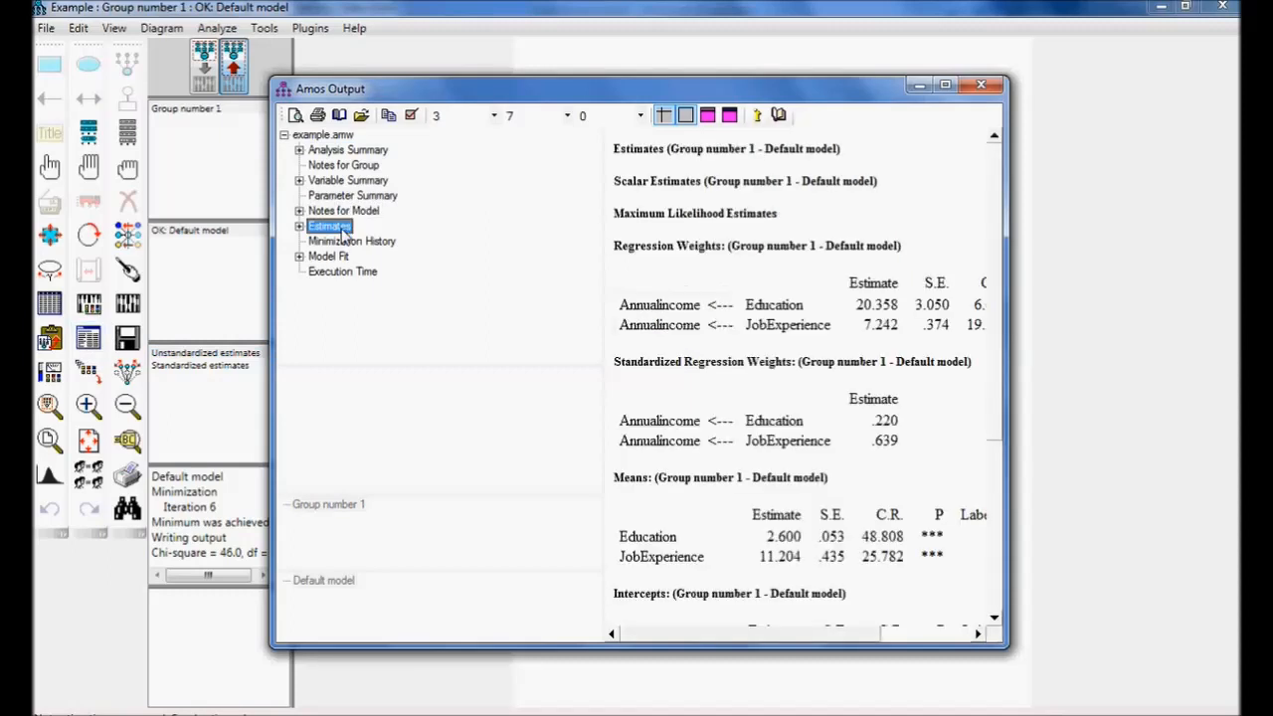
click(945, 87)
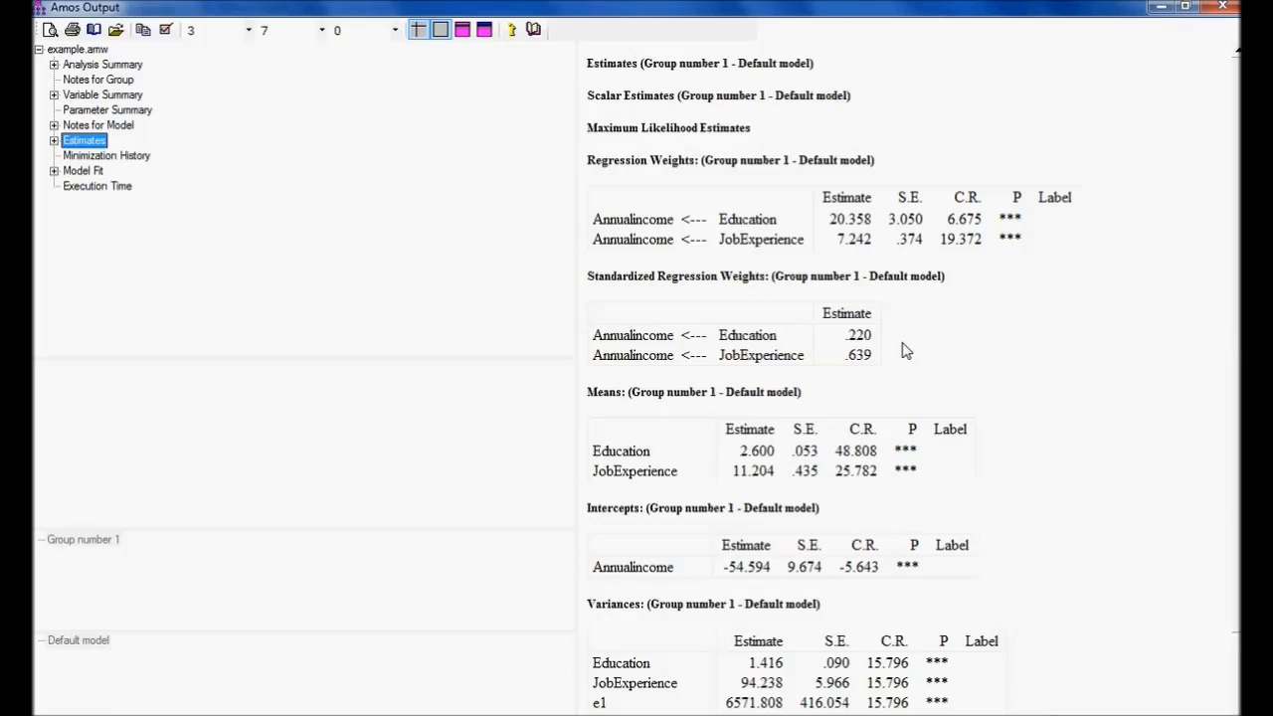
Switch to the SPSS Data Editor, inspect the Gender column of the dataset, and return to the Amos path diagram
click(497, 714)
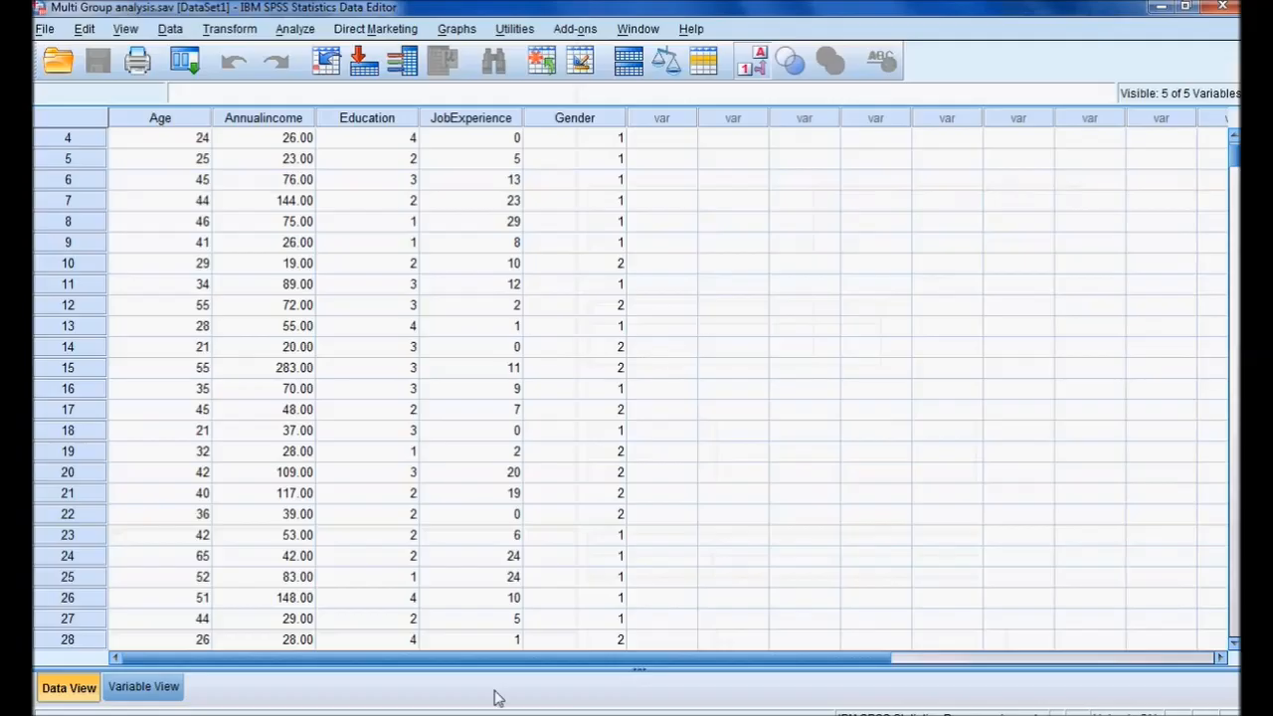
click(610, 120)
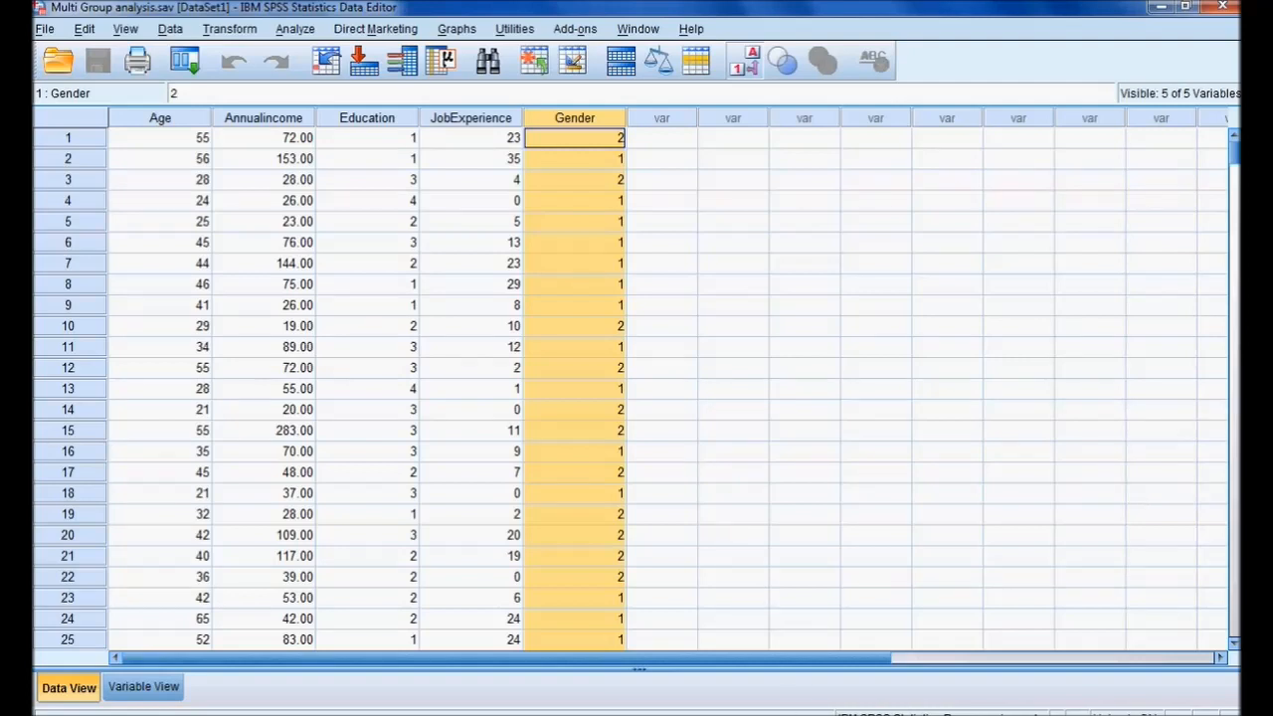
click(770, 637)
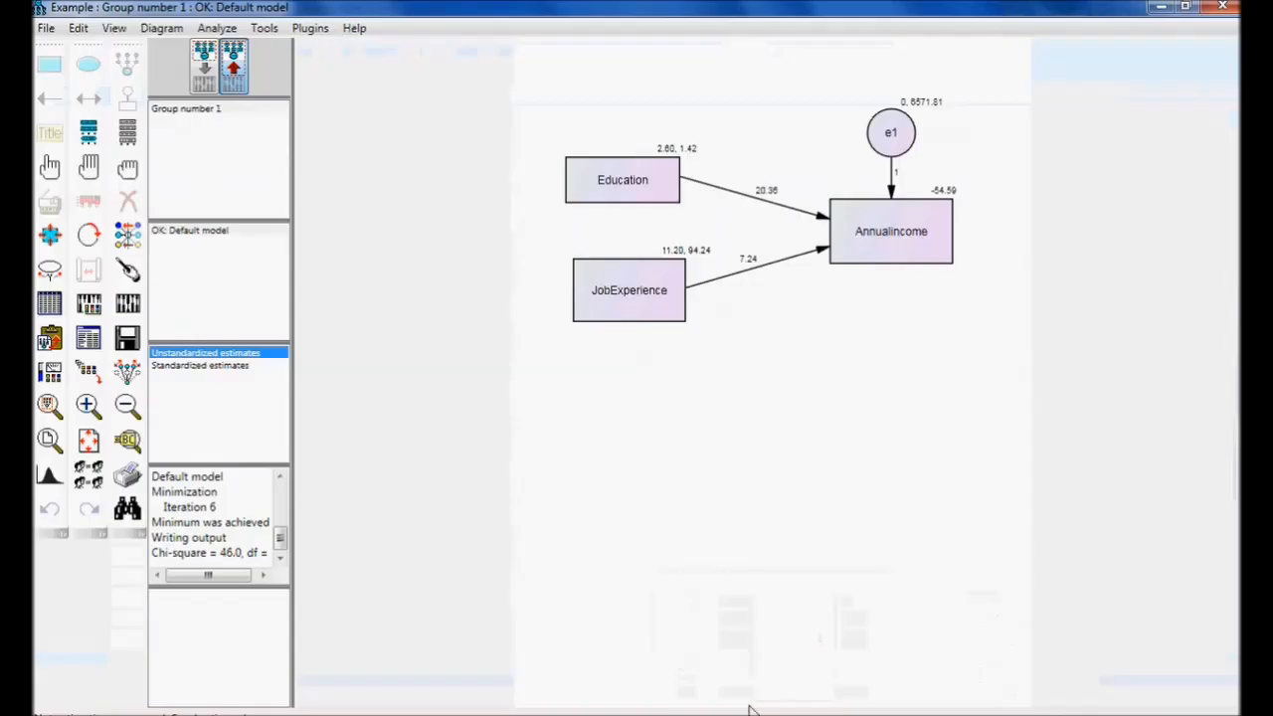
Return to the input path diagram and rename Group number 1 as Male
click(206, 84)
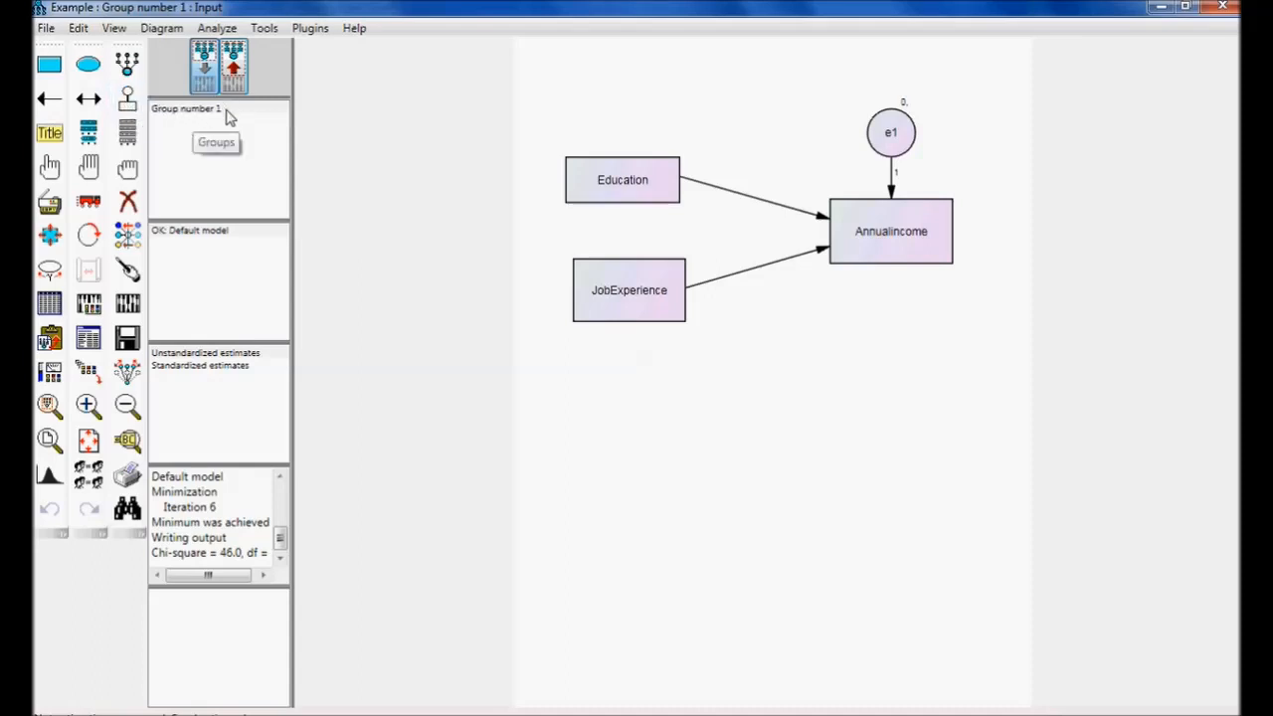
click(226, 111)
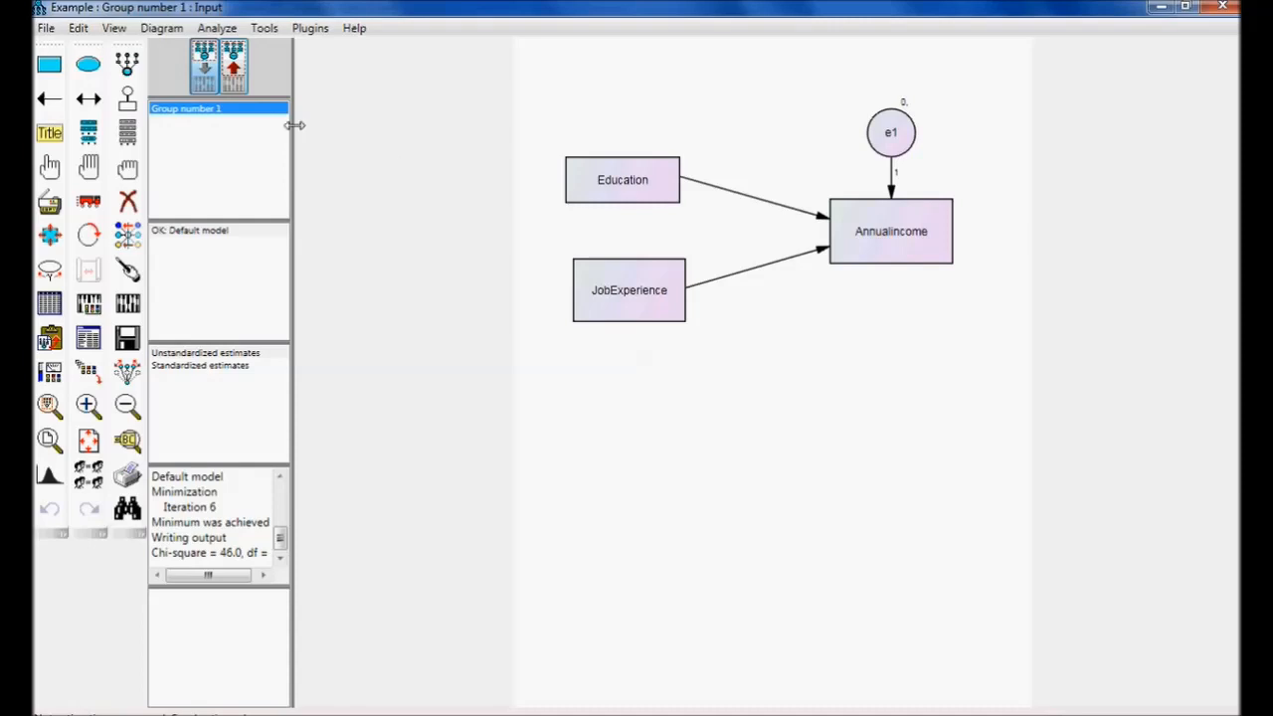
double_click(189, 118)
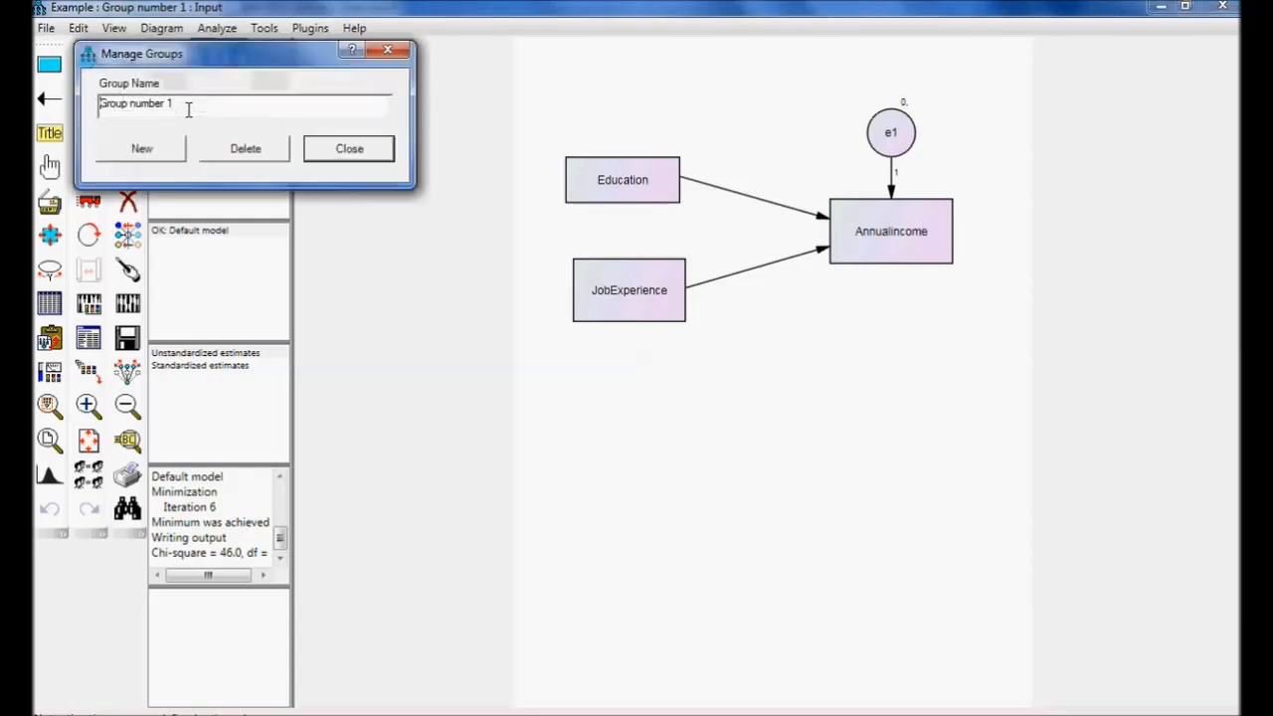
drag(218, 43, 771, 161)
click(751, 220)
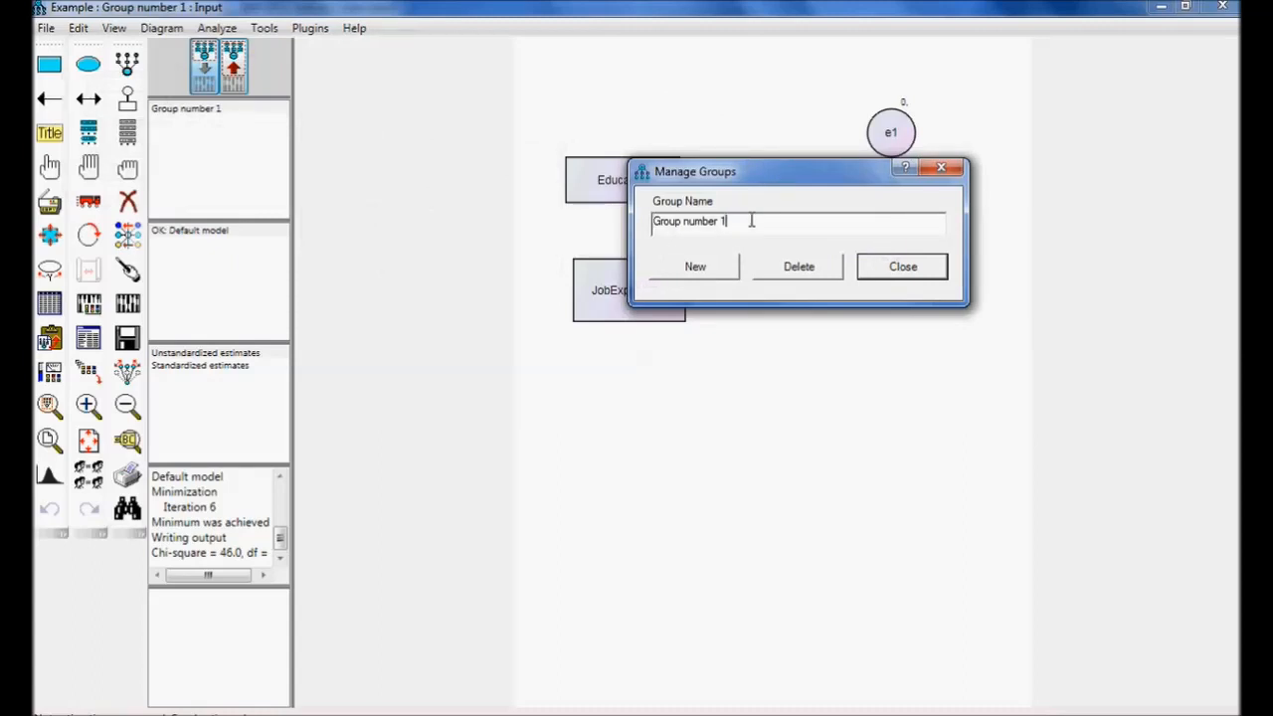
key(BackSpace)
key(BackSpace)
key(BackSpace)
key(BackSpace)
key(BackSpace)
key(BackSpace)
key(BackSpace)
key(BackSpace)
key(BackSpace)
key(BackSpace)
key(BackSpace)
key(BackSpace)
key(BackSpace)
key(BackSpace)
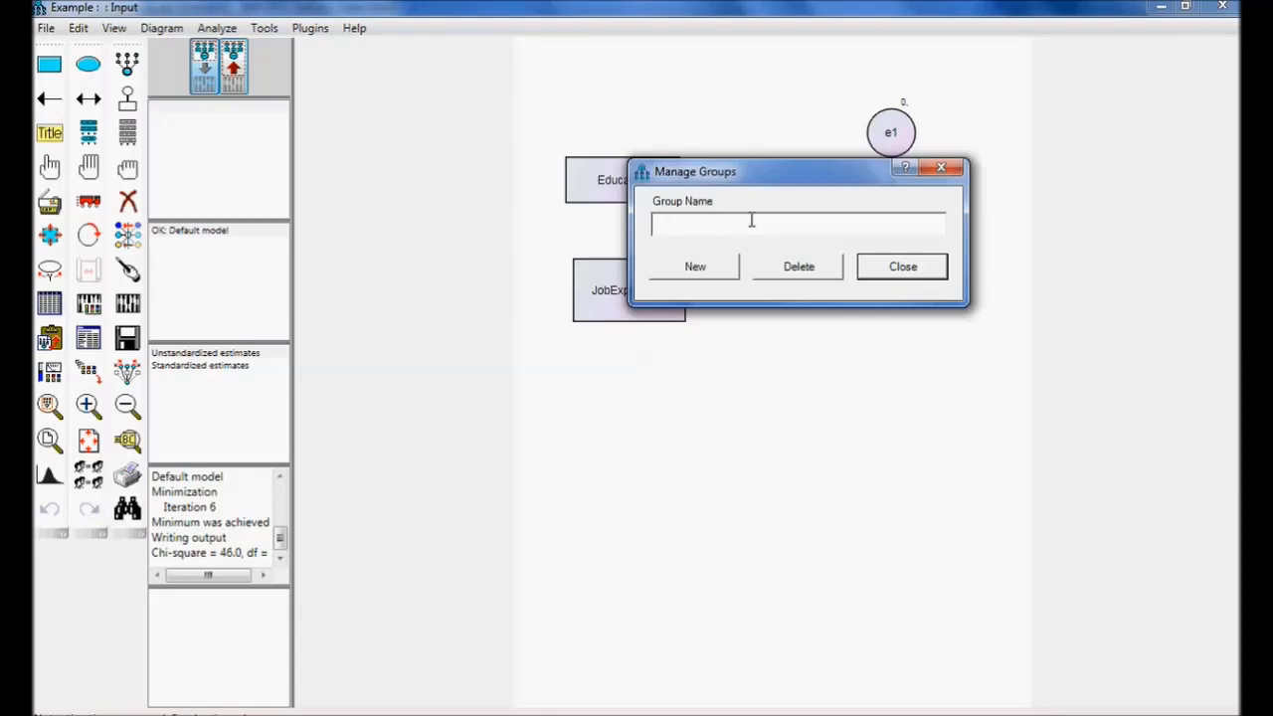
text(Male)
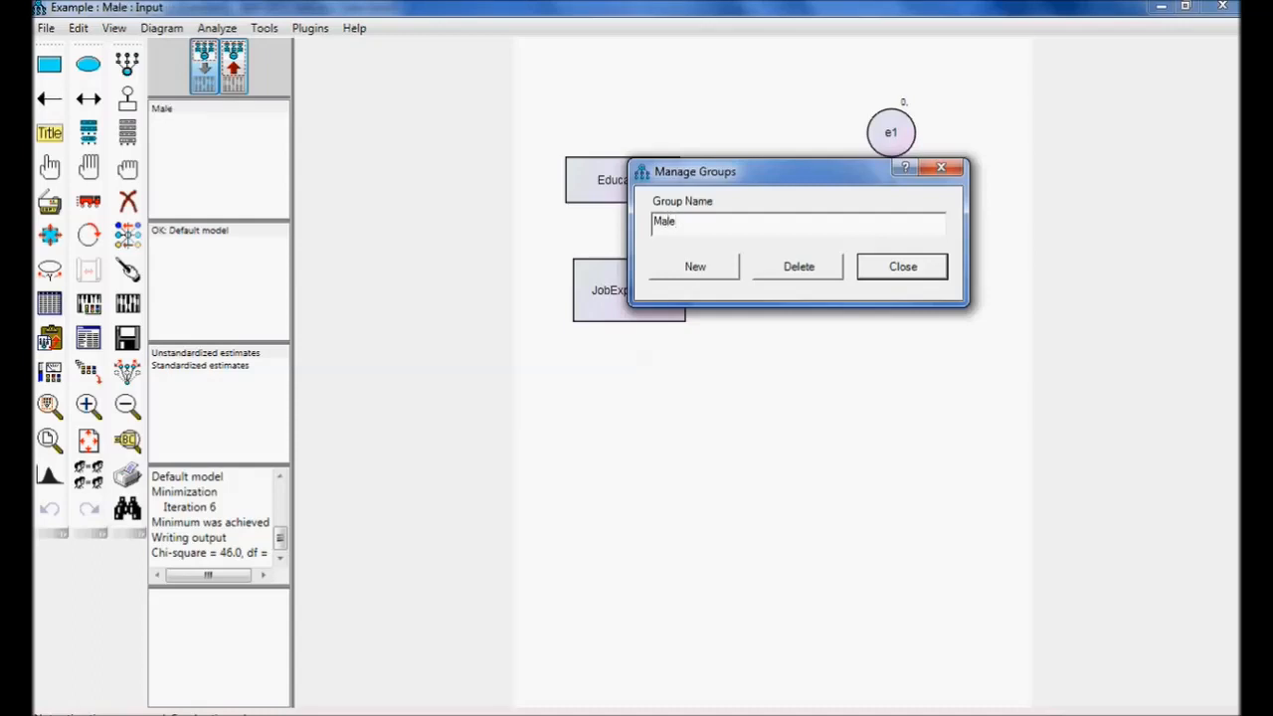
Add a second group named Female and check both entries in the group list
click(727, 268)
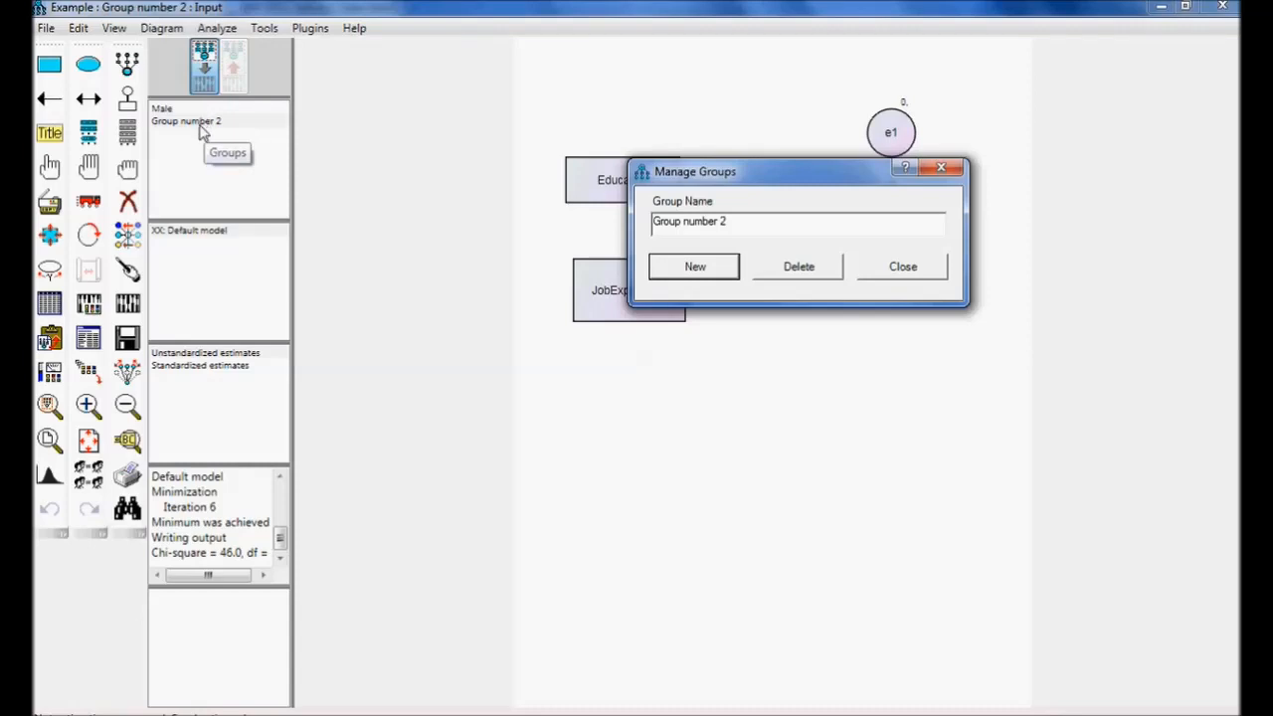
click(742, 222)
key(BackSpace)
key(BackSpace)
key(BackSpace)
key(BackSpace)
key(BackSpace)
key(BackSpace)
key(BackSpace)
key(BackSpace)
key(BackSpace)
key(BackSpace)
key(BackSpace)
key(BackSpace)
key(BackSpace)
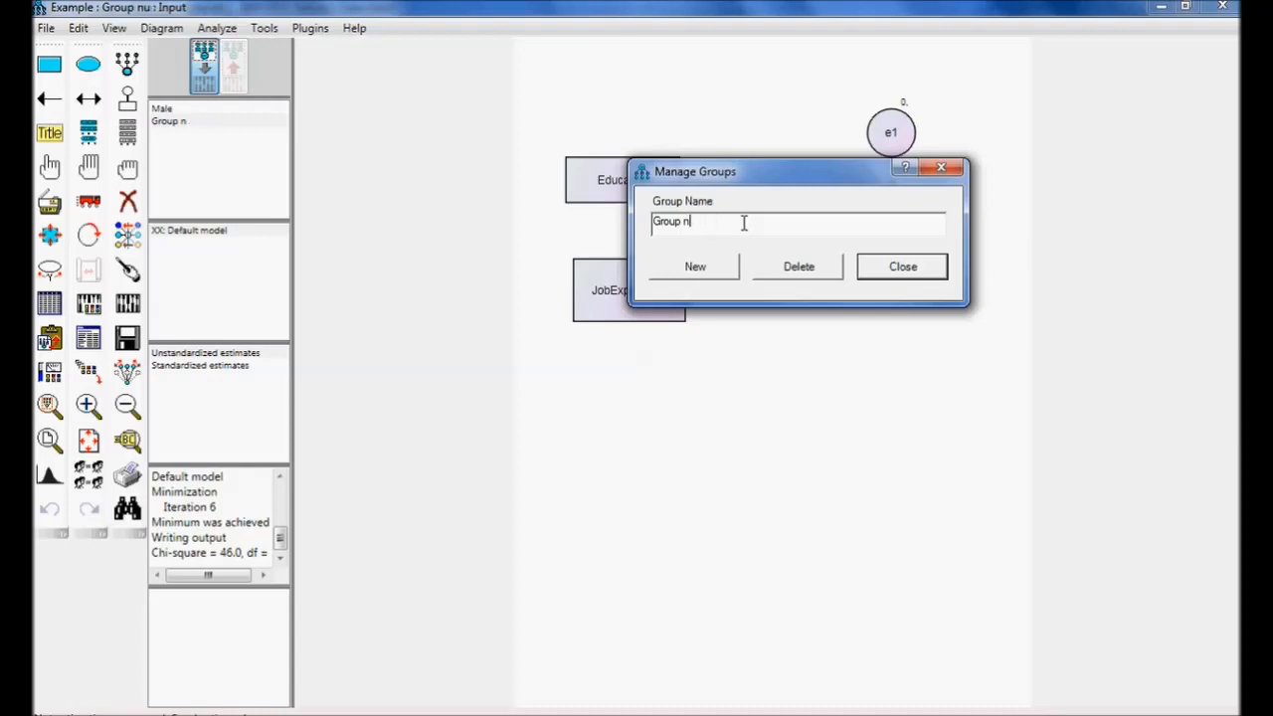
key(BackSpace)
text(Female)
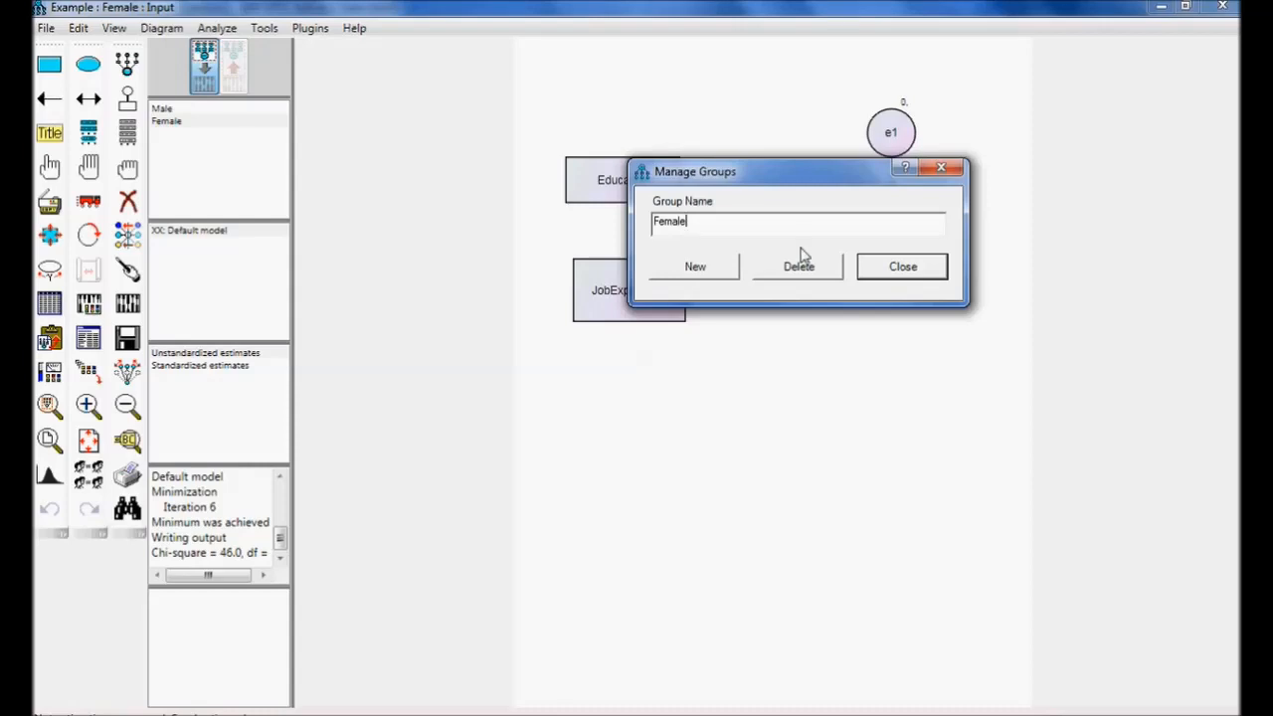
click(925, 273)
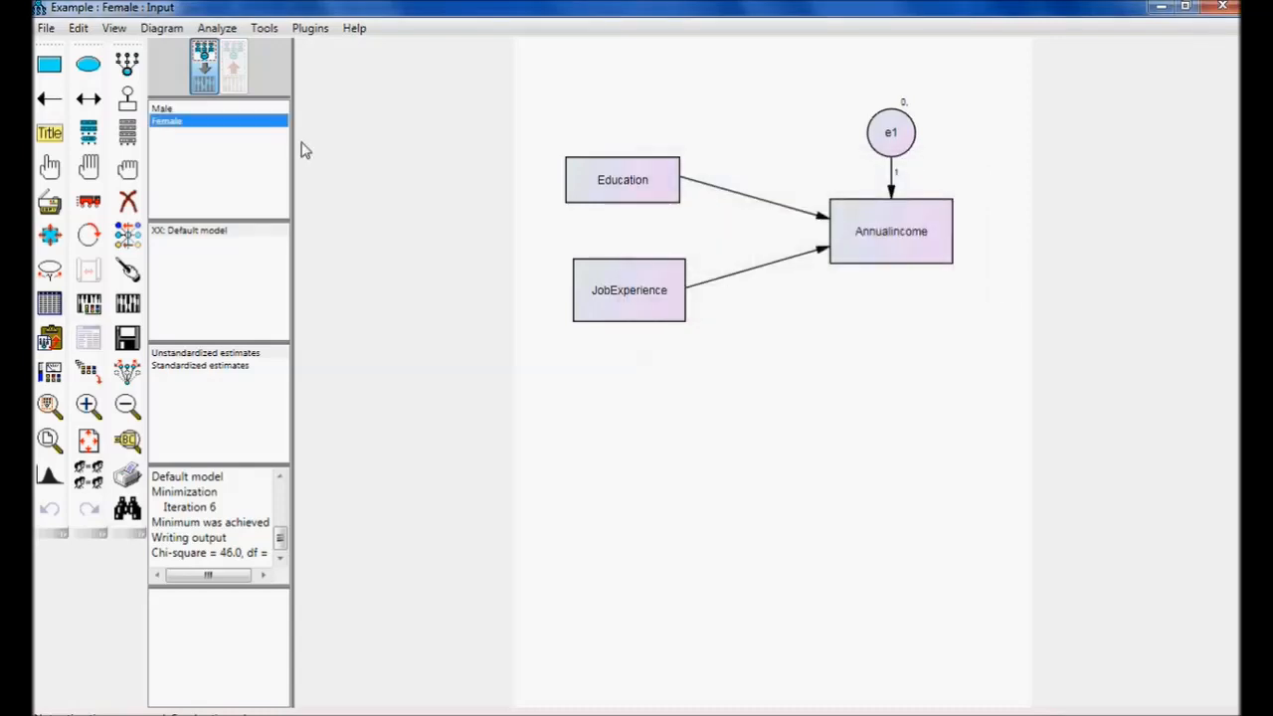
click(198, 110)
click(197, 121)
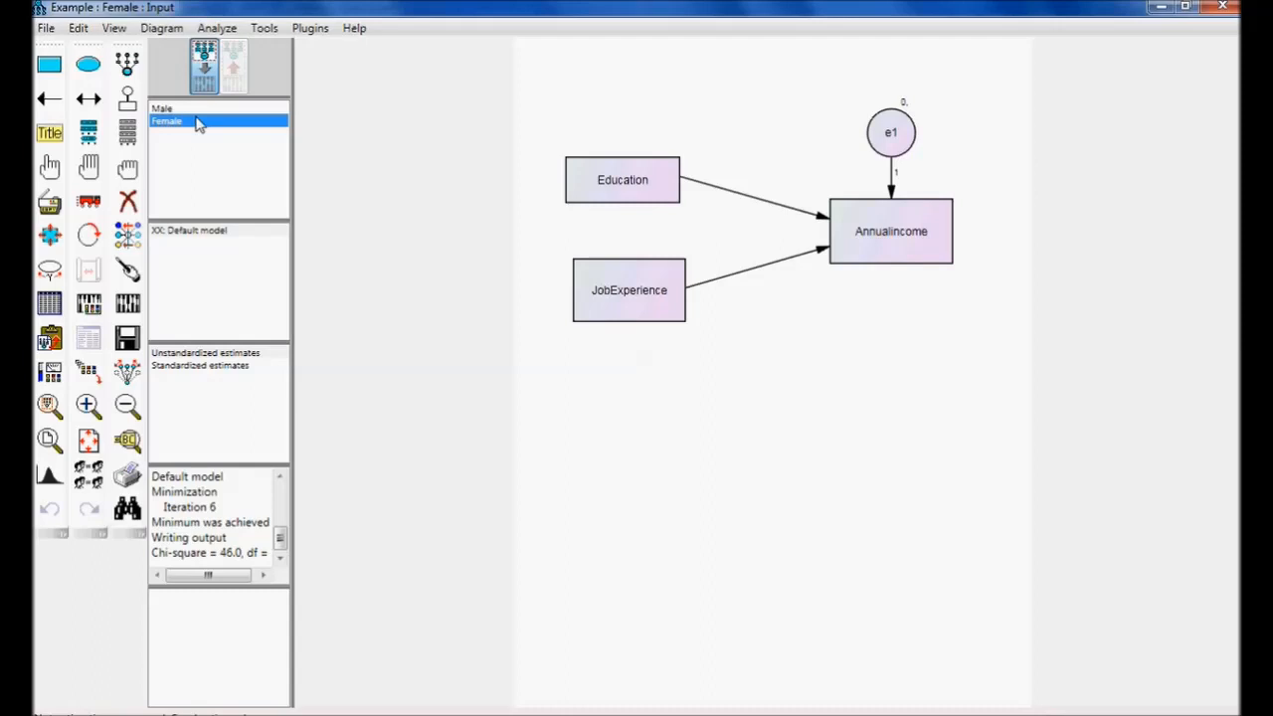
In the data file settings, assign Gender as the grouping variable for the Male group
click(49, 305)
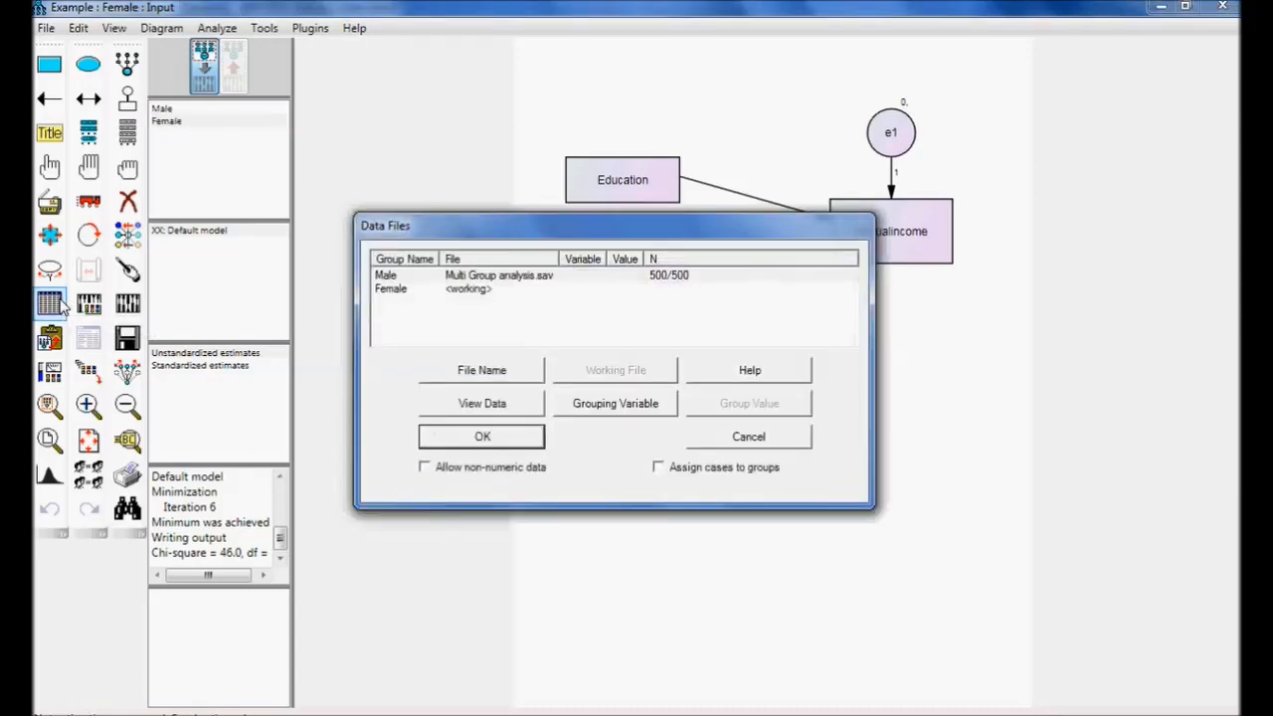
drag(545, 239, 826, 106)
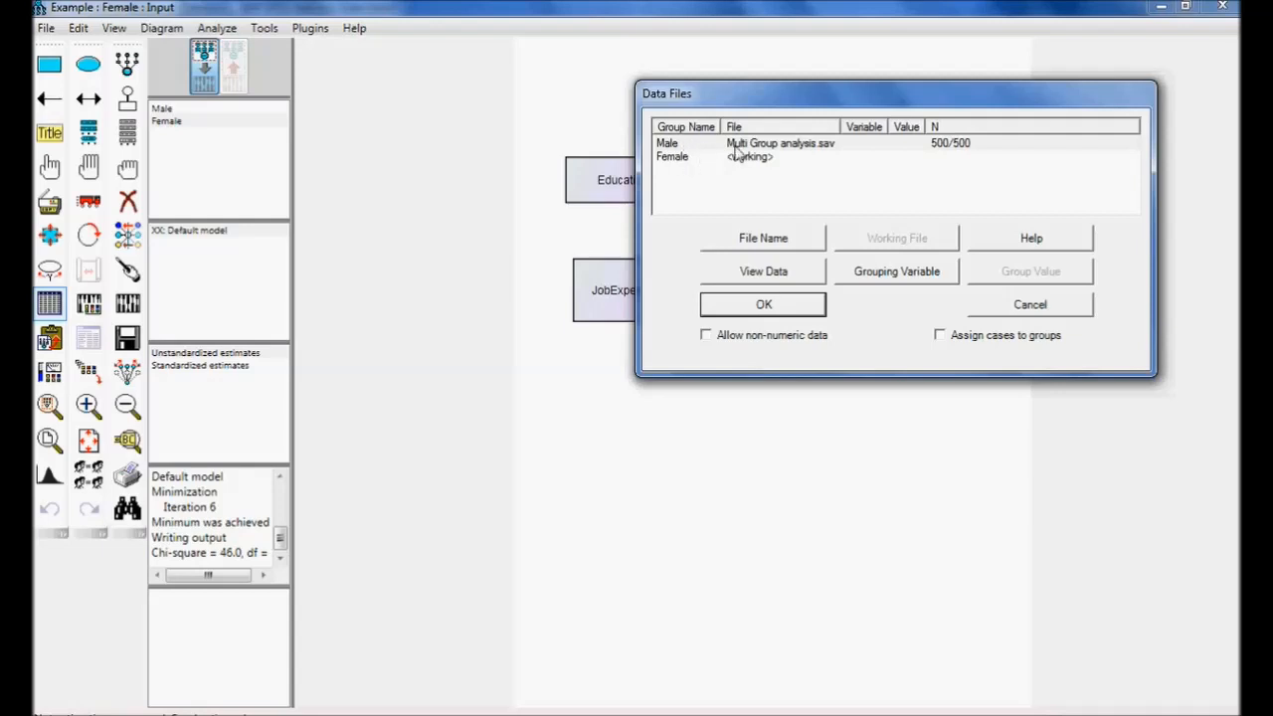
click(737, 149)
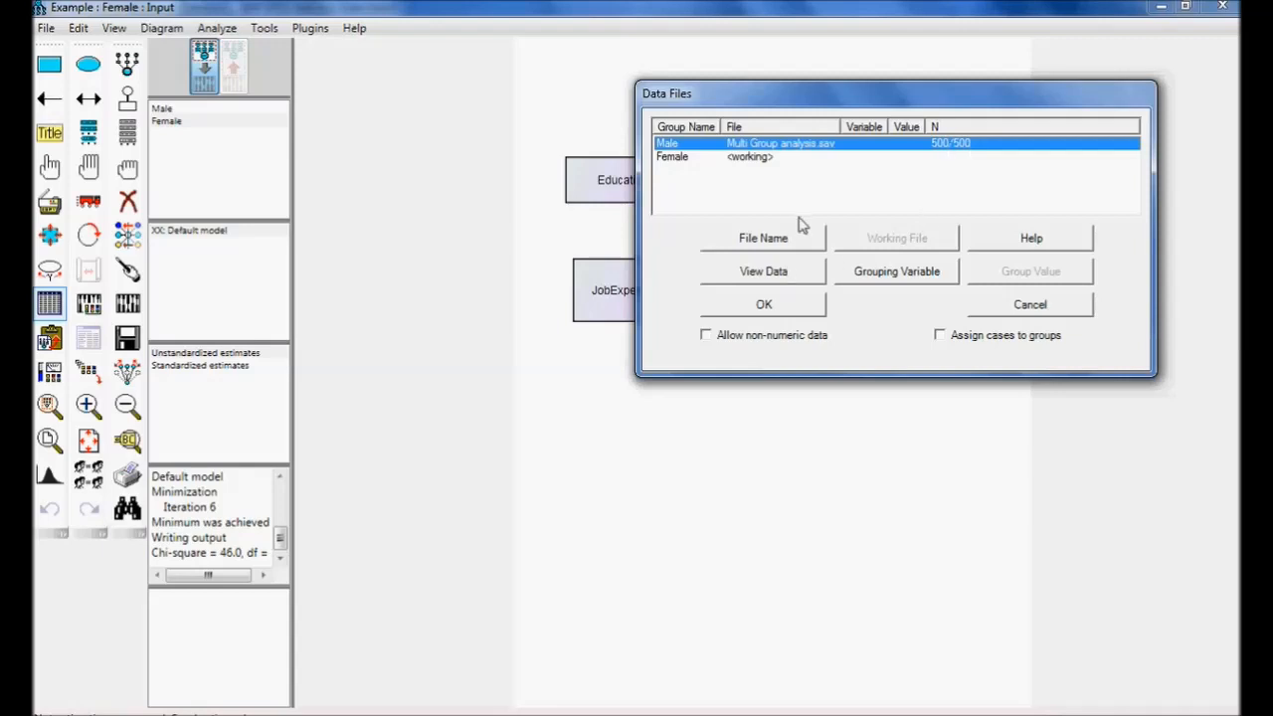
click(872, 281)
drag(713, 194, 702, 112)
click(577, 271)
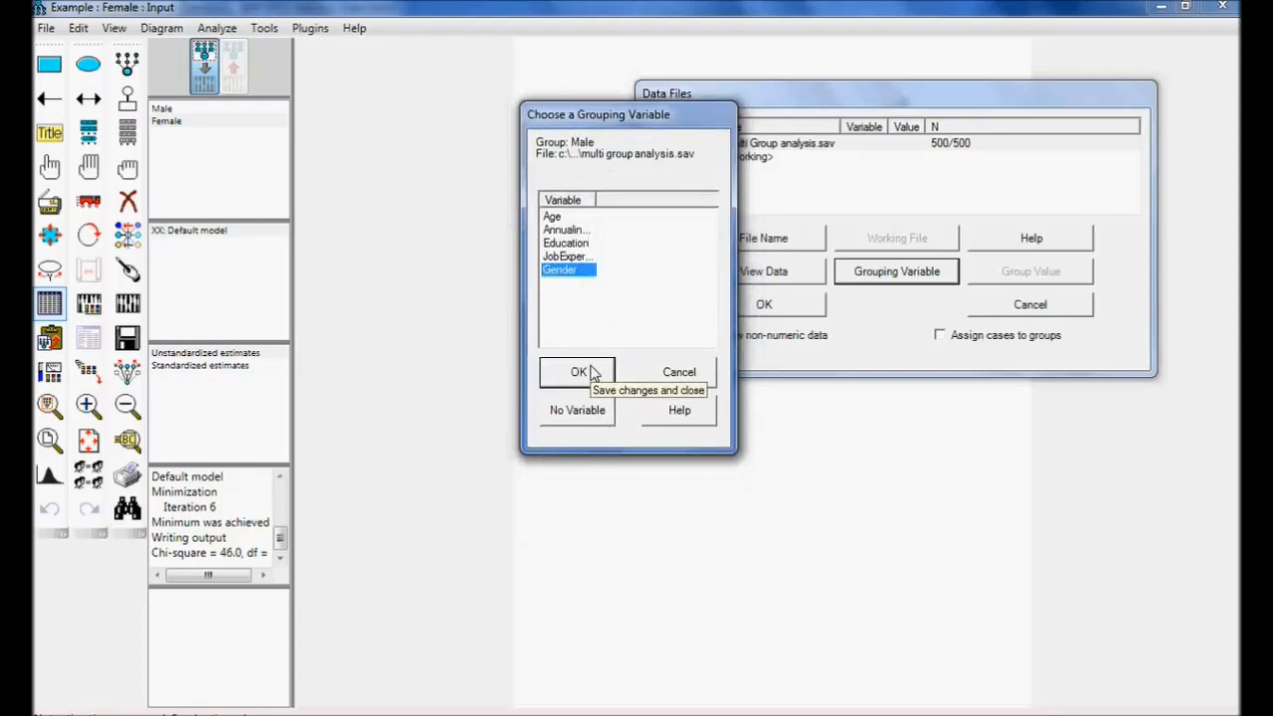
click(590, 372)
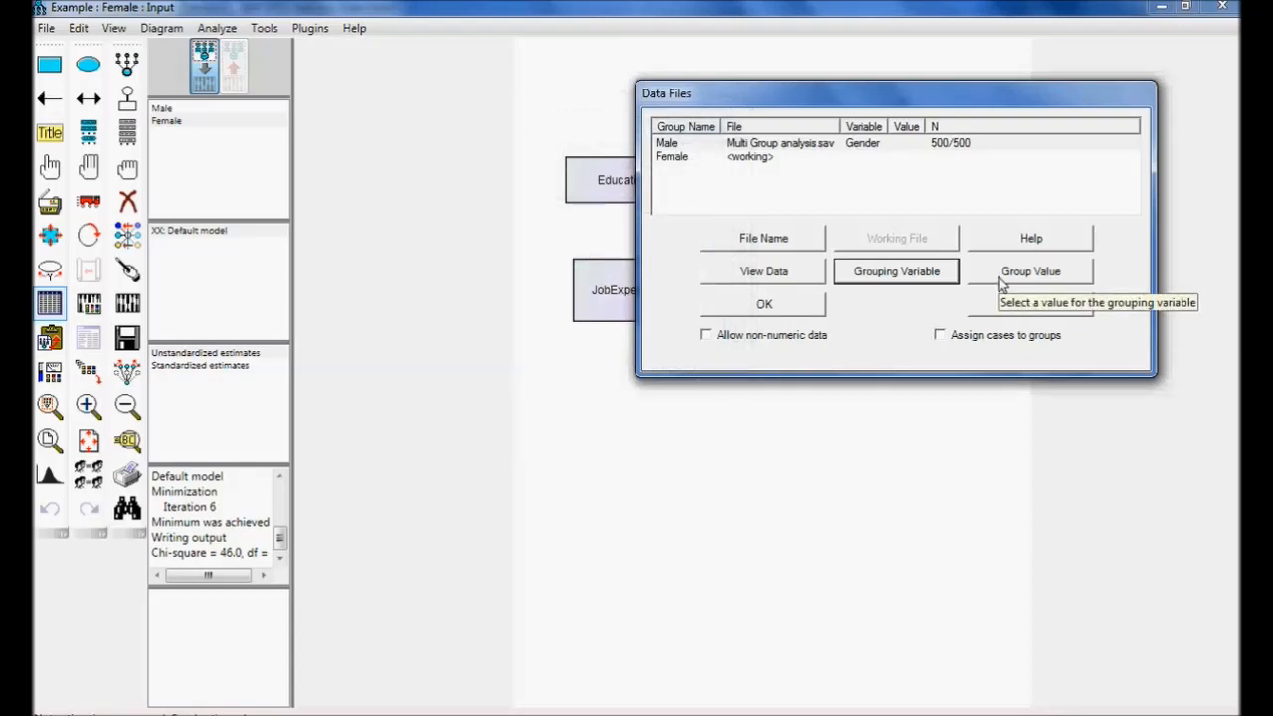
Set the Male group's value of the grouping variable to 1
click(1002, 283)
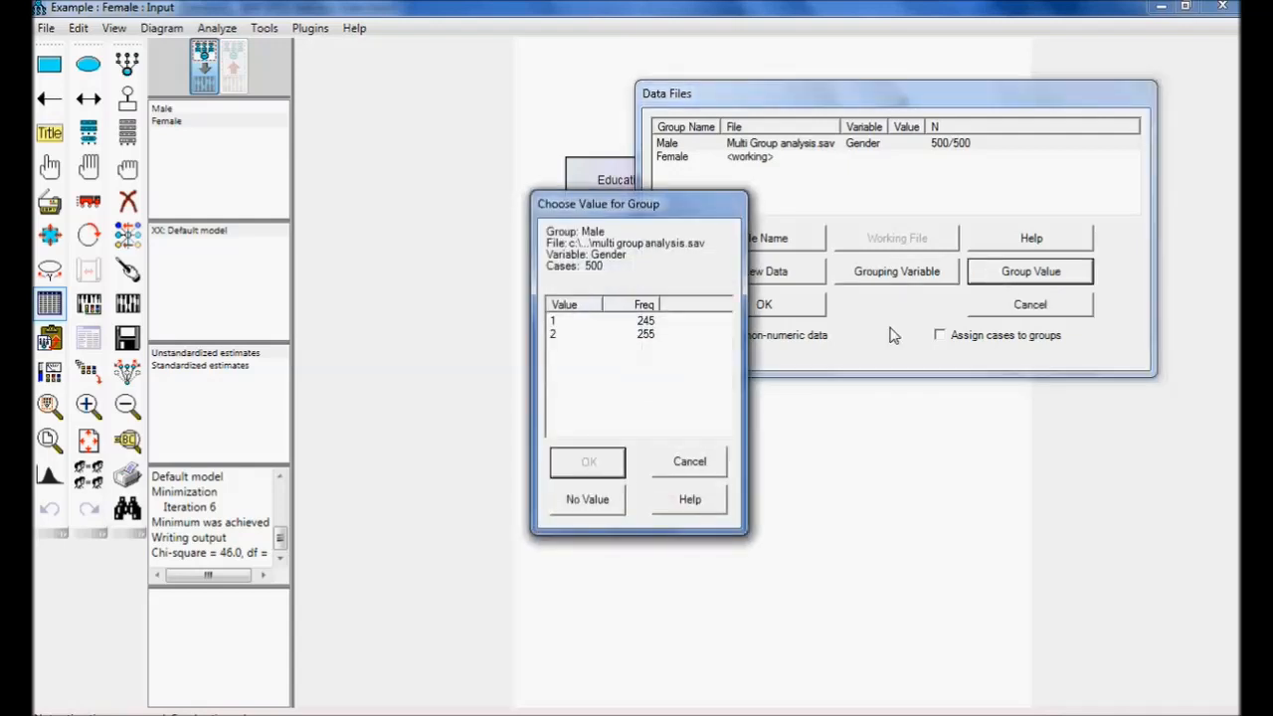
click(554, 324)
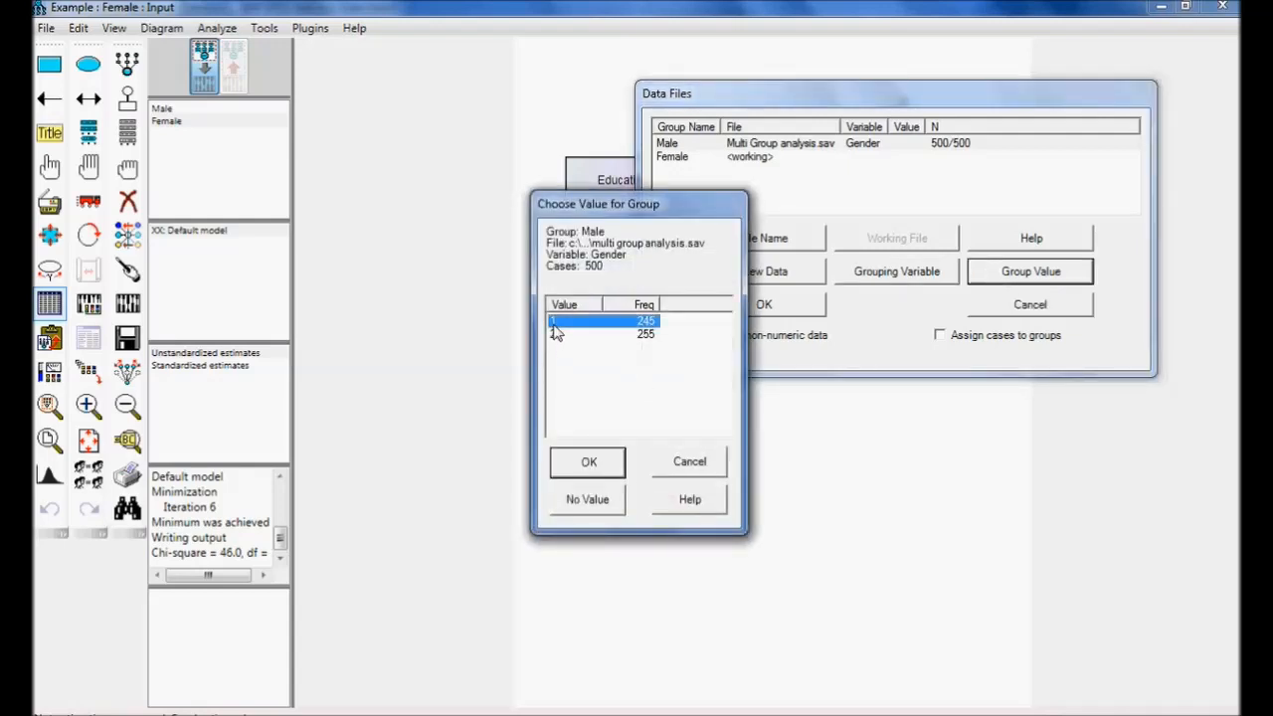
click(584, 468)
click(584, 468)
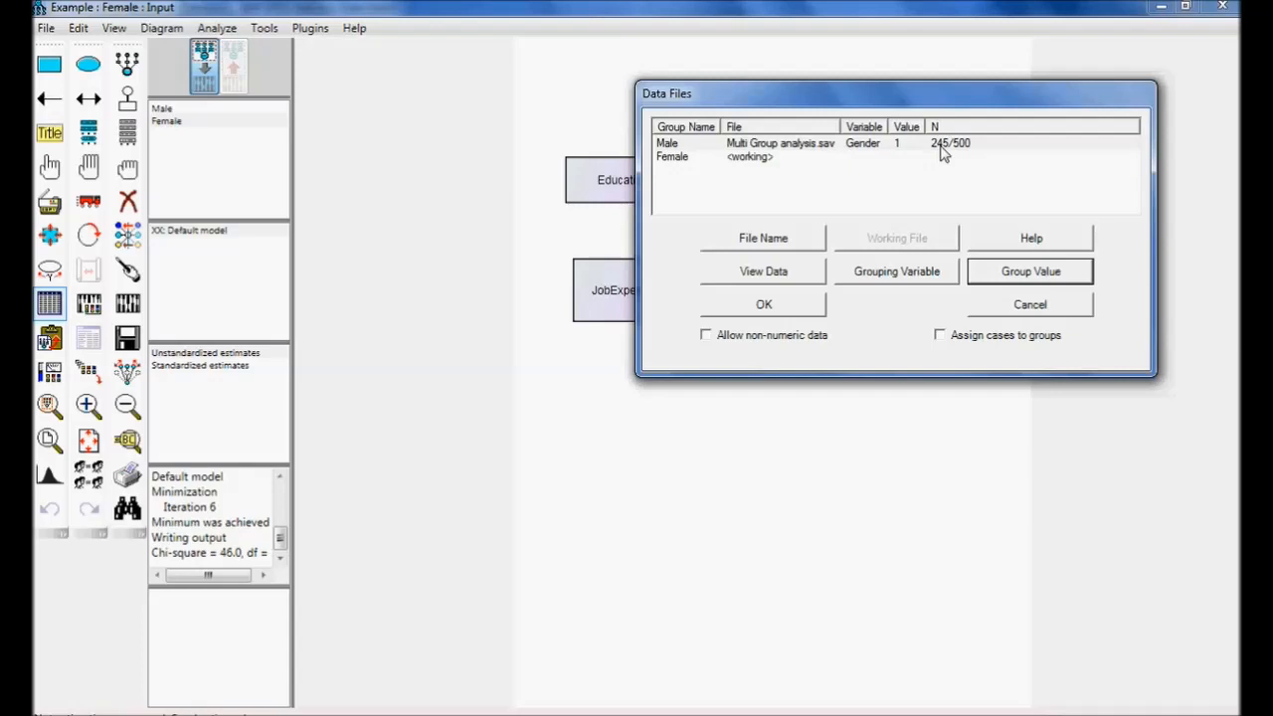
Assign the Multi Group analysis data file from the Desktop folder SEM AMOS Part 7 A and B to the Female group
click(683, 159)
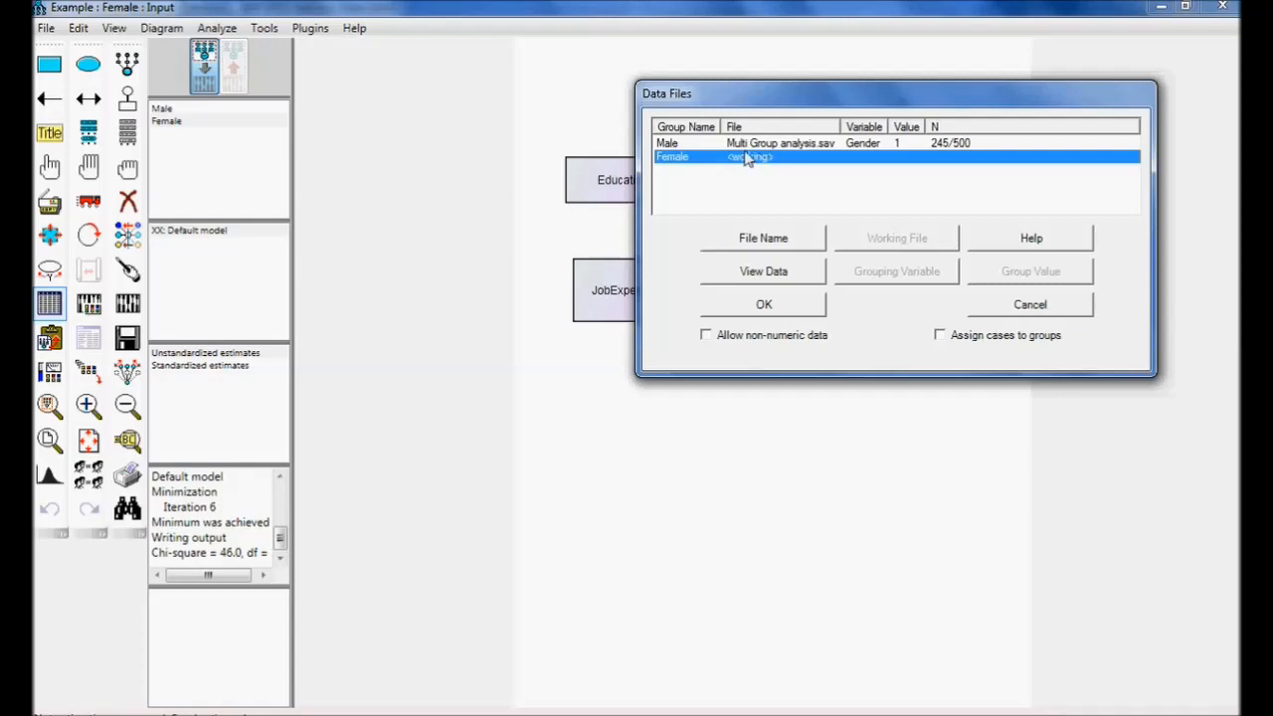
click(780, 241)
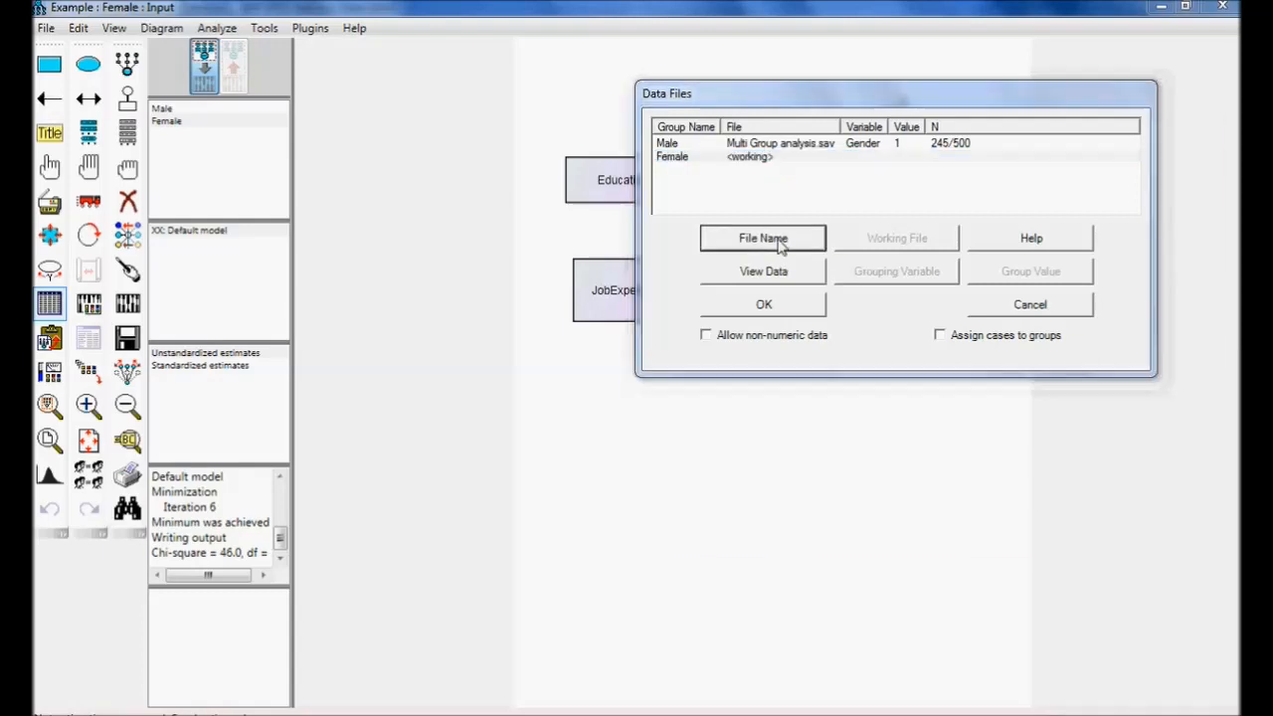
drag(989, 116, 808, 97)
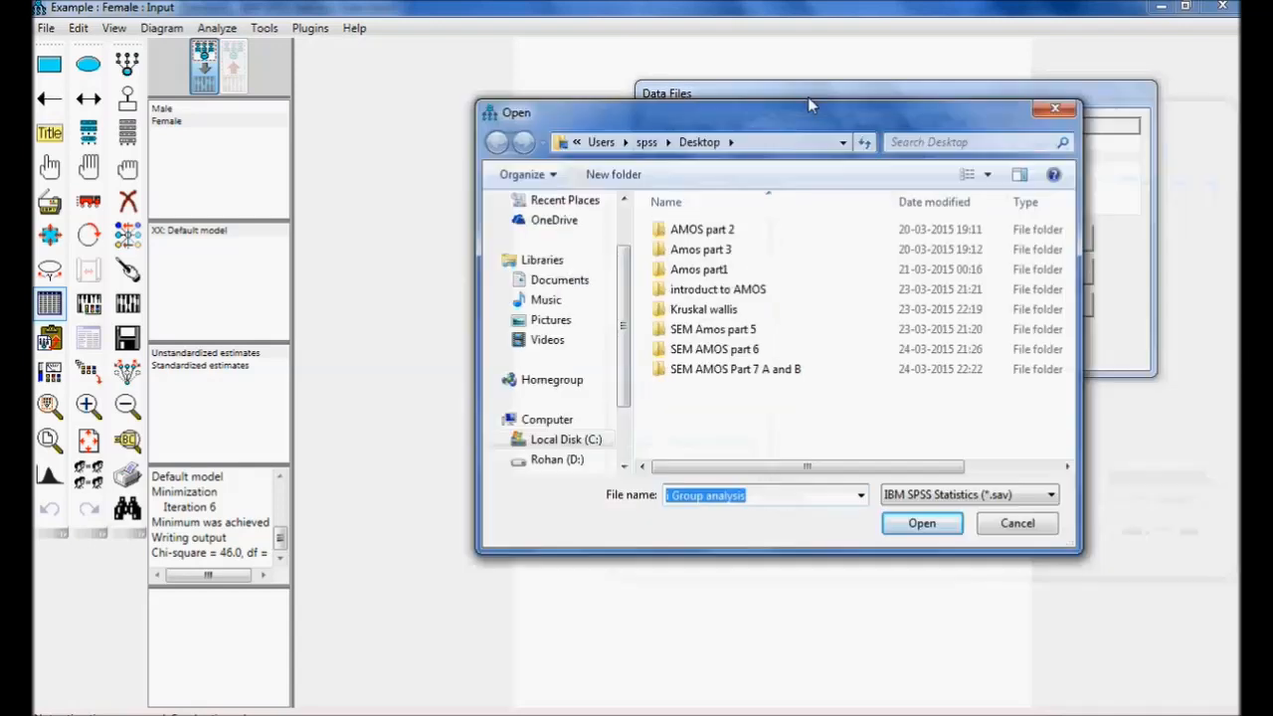
double_click(761, 362)
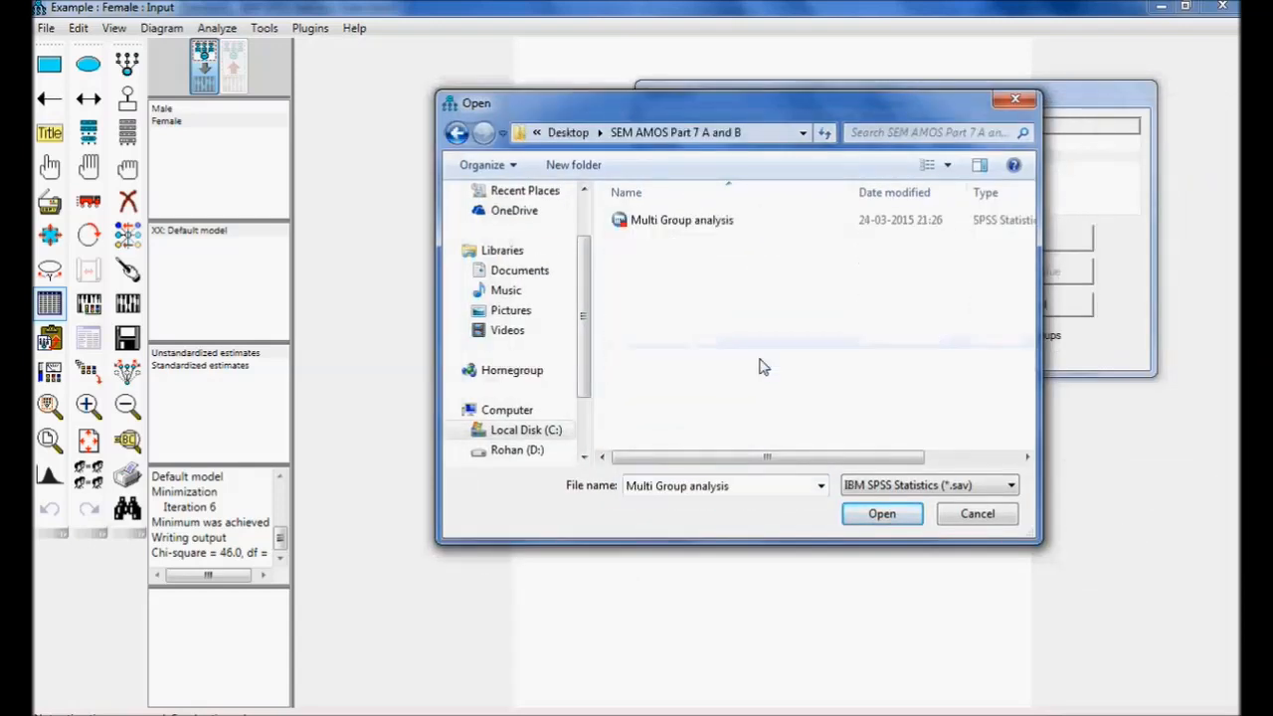
click(706, 222)
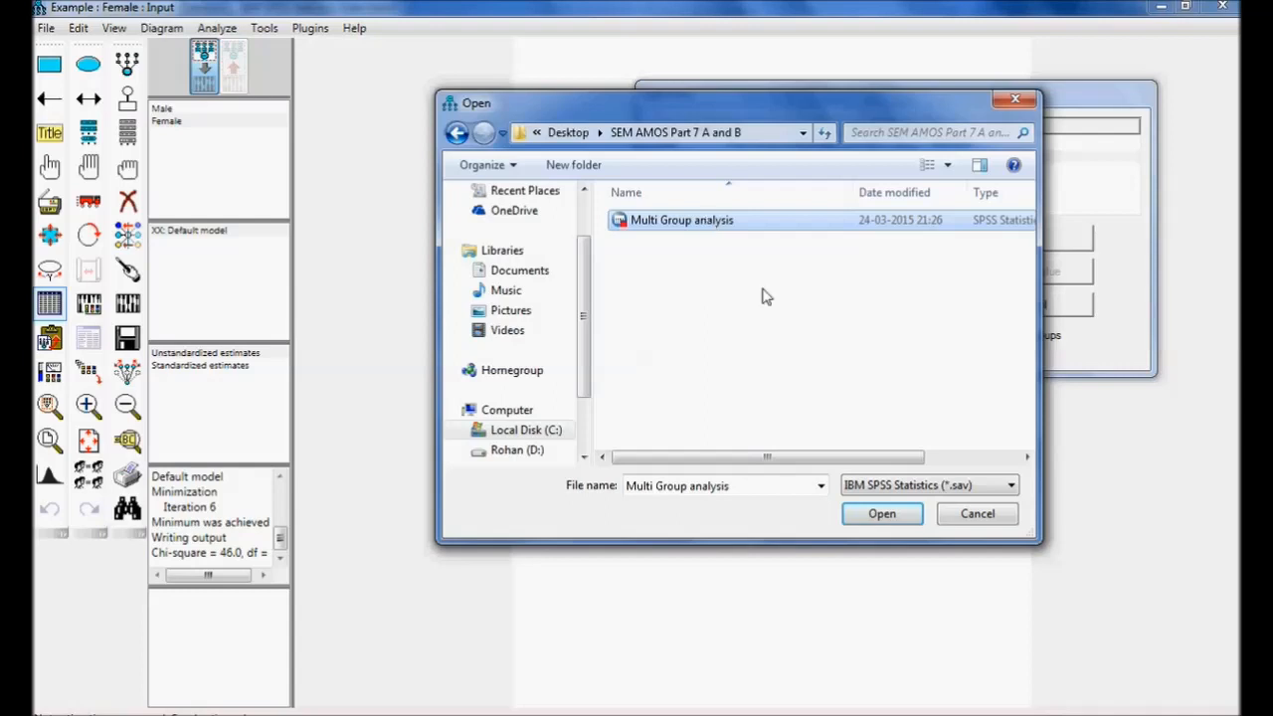
click(881, 514)
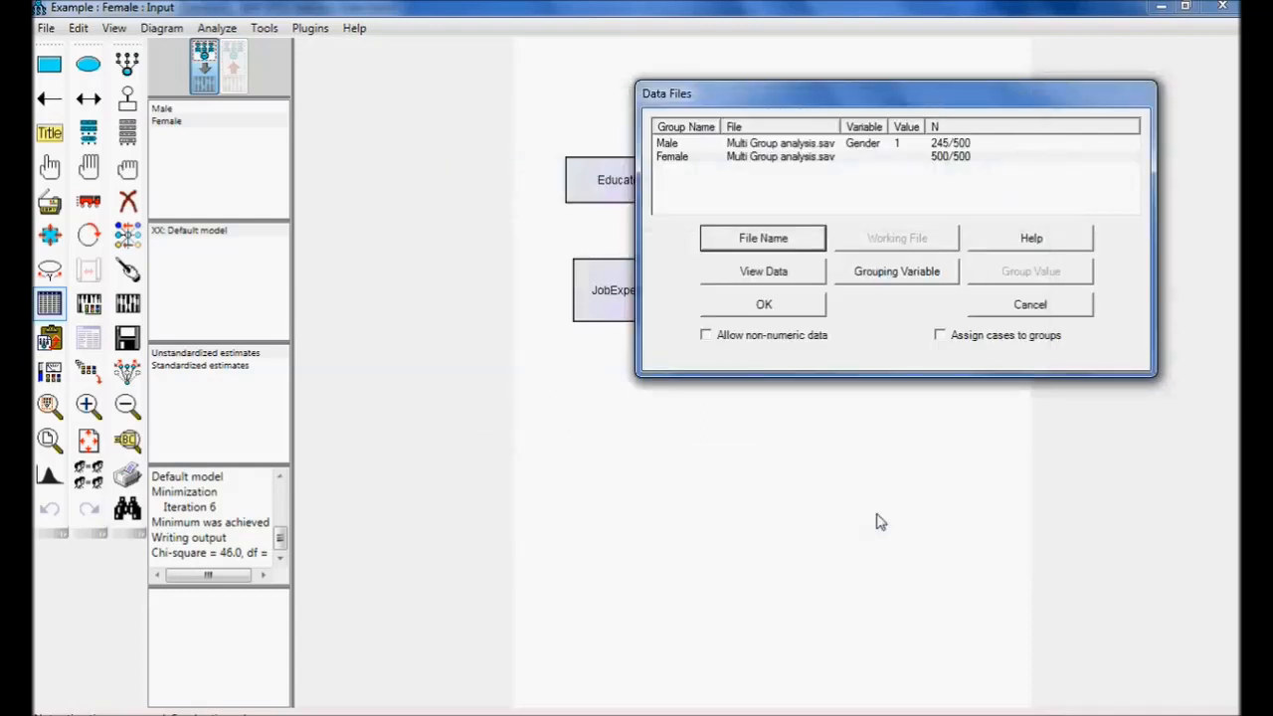
Assign Gender as the grouping variable for the Female group
click(886, 282)
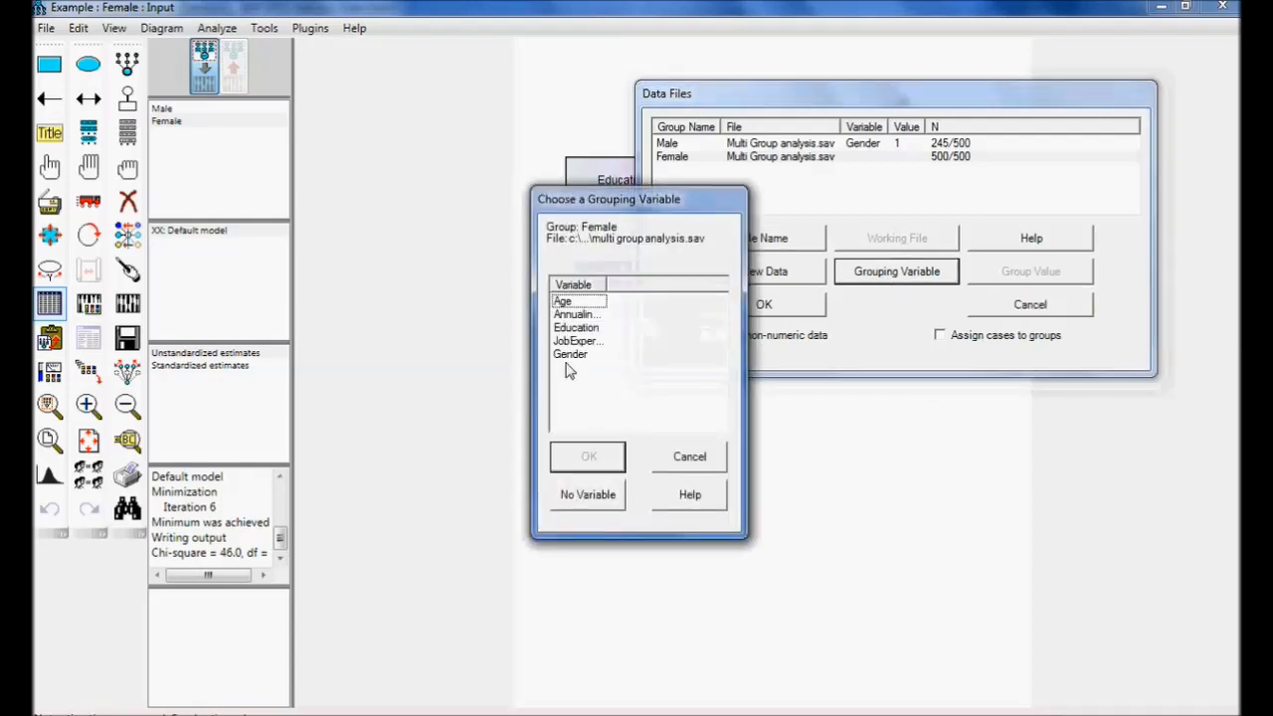
click(570, 356)
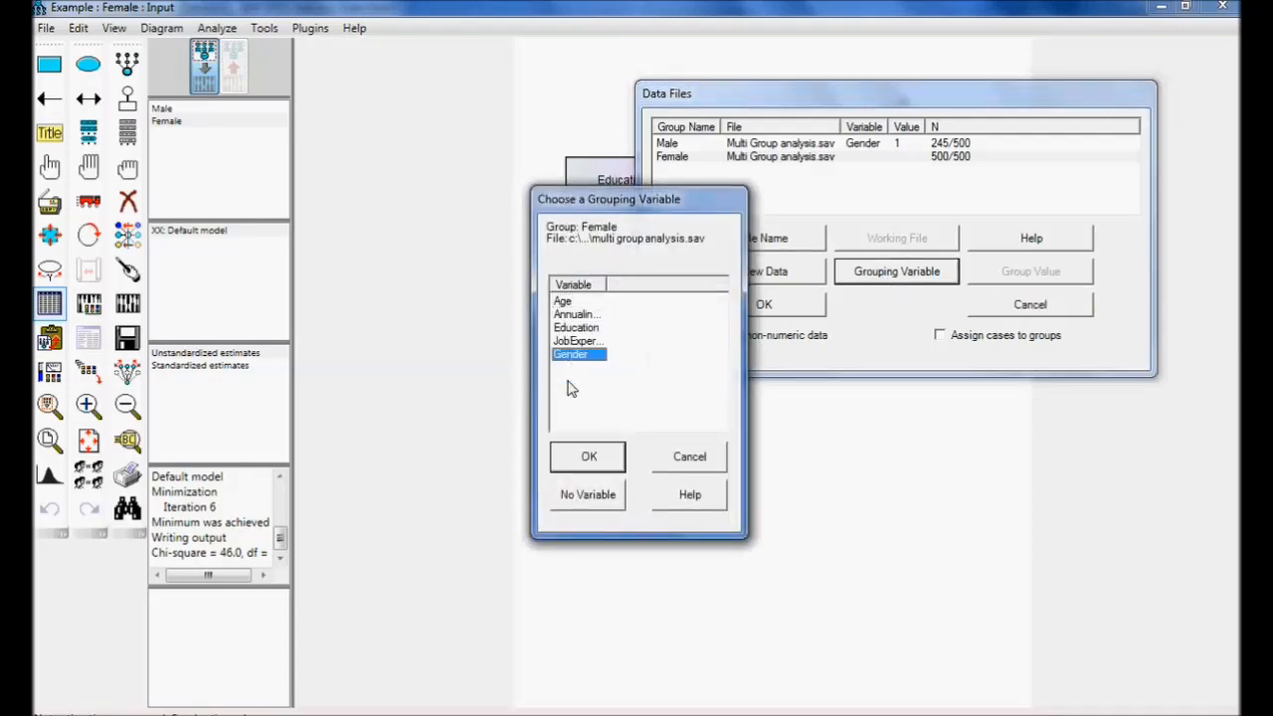
click(589, 458)
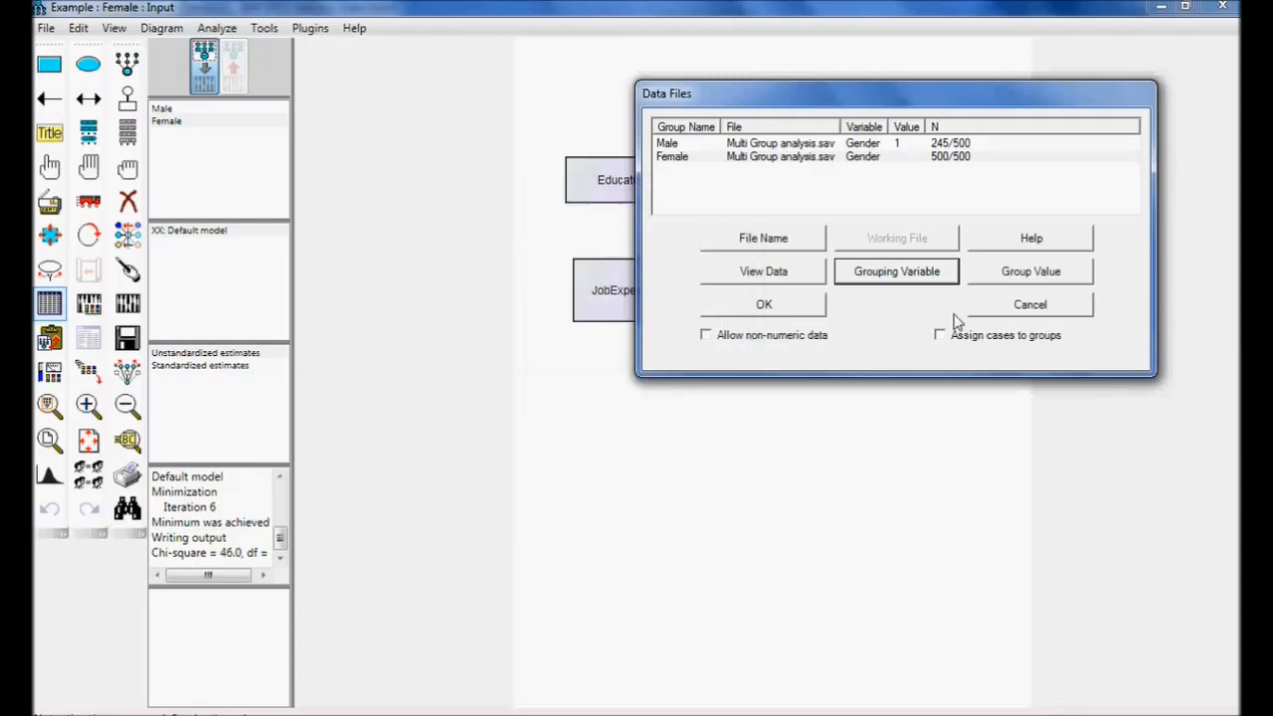
Set the Female group's value of the grouping variable to 2 and accept the data file settings
click(1065, 279)
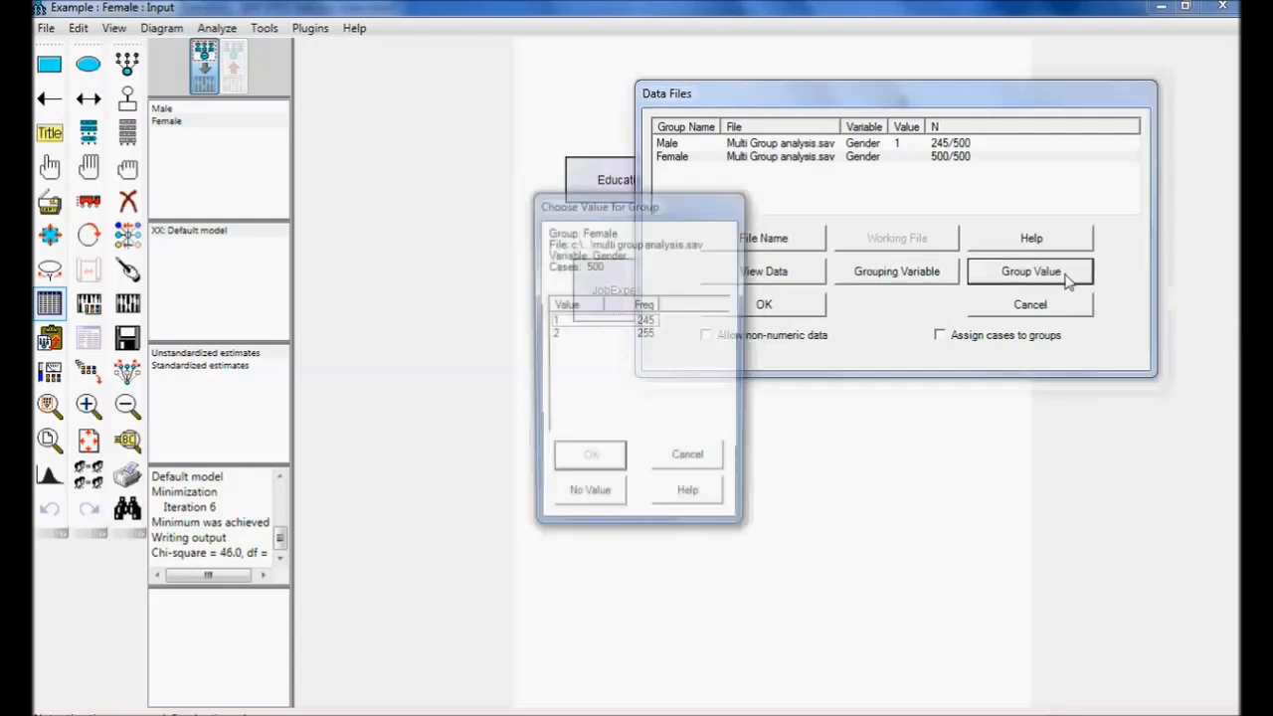
click(559, 338)
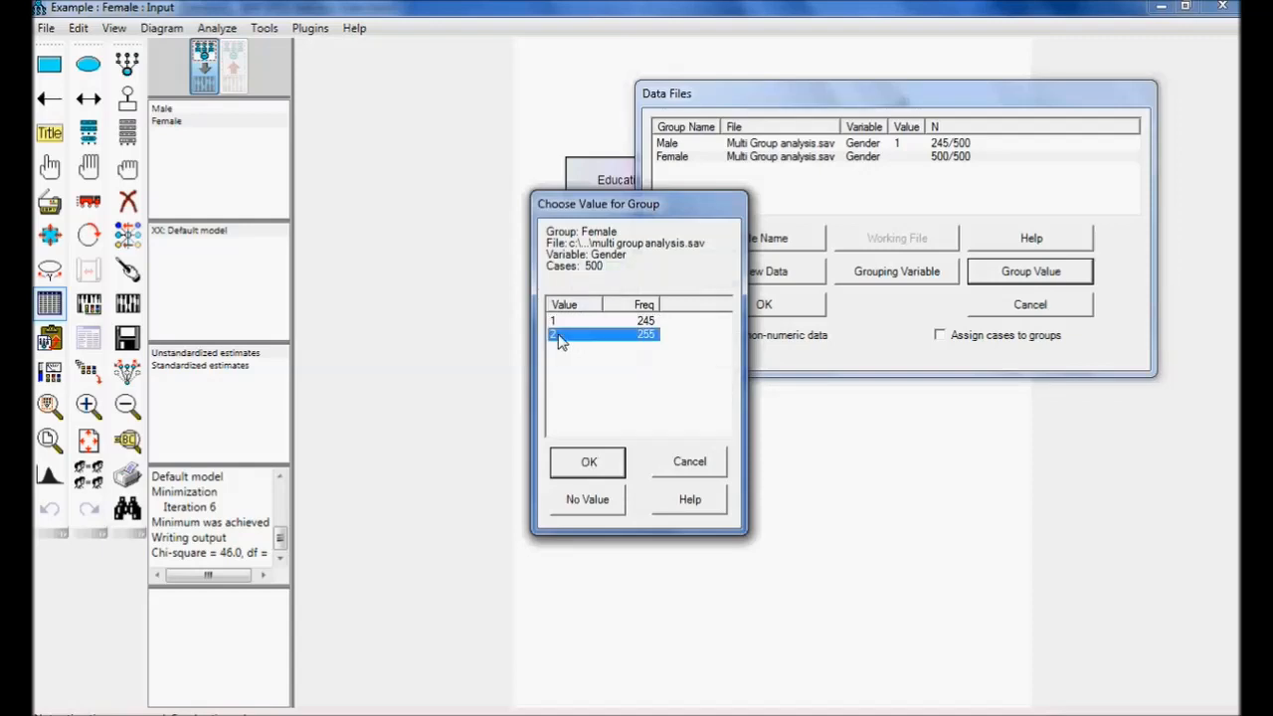
click(587, 463)
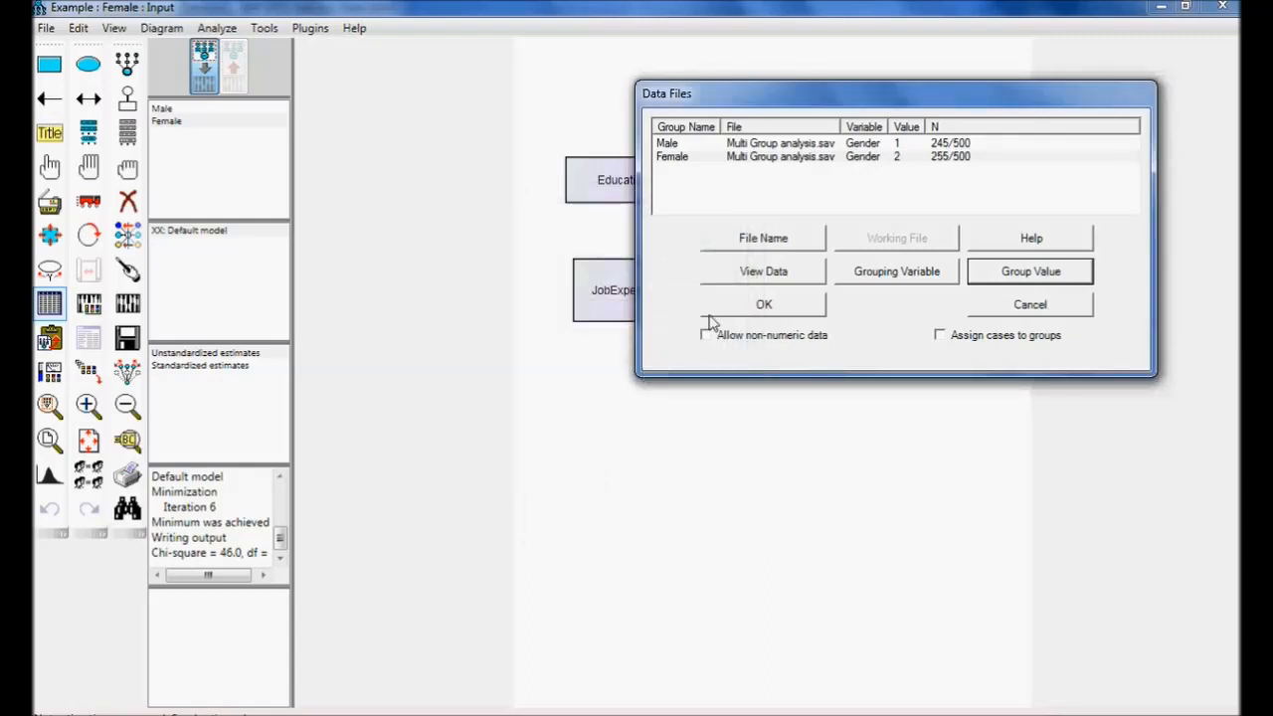
drag(915, 101, 921, 79)
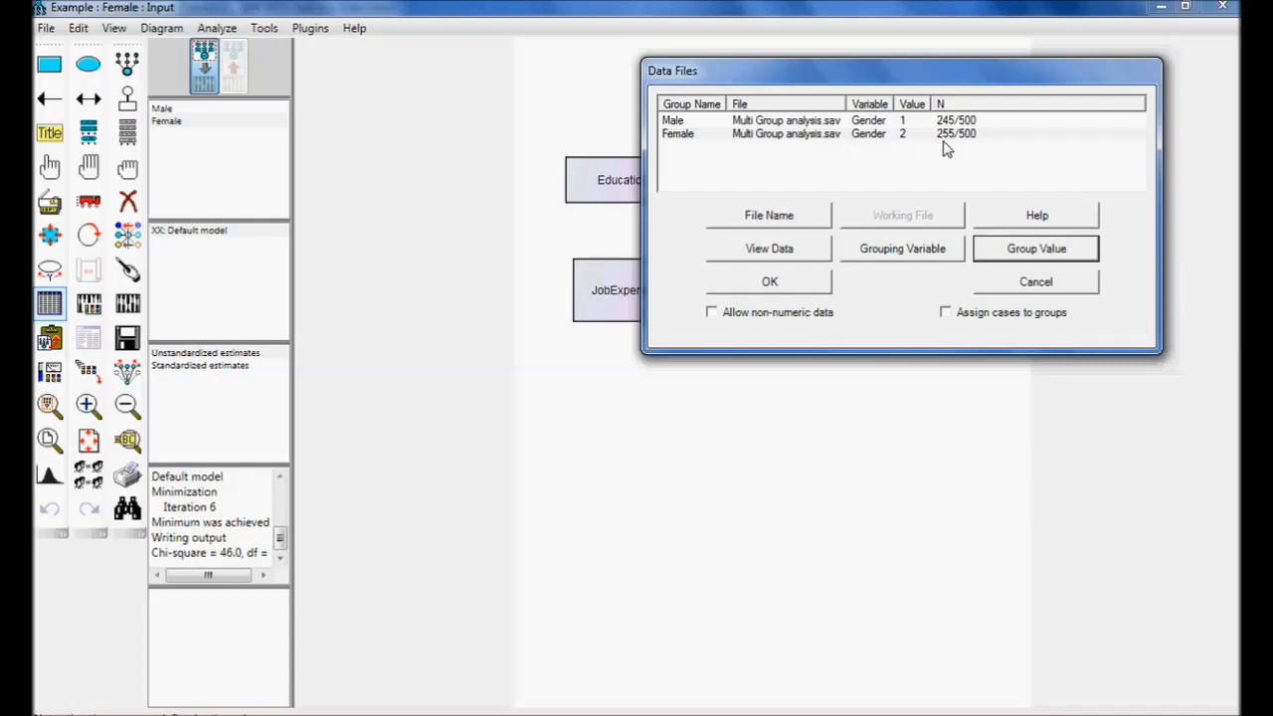
click(808, 287)
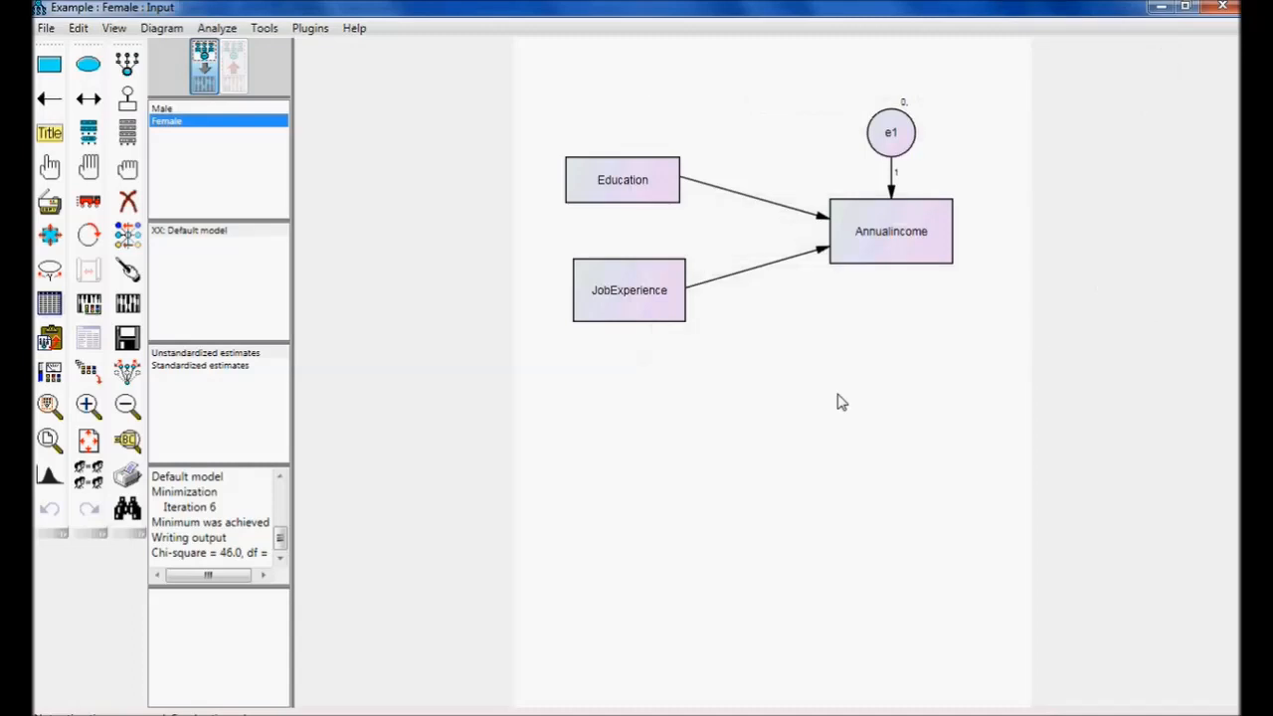
Calculate the estimates for both groups, proceeding with the analysis despite the uncorrelated-variables warning
click(127, 308)
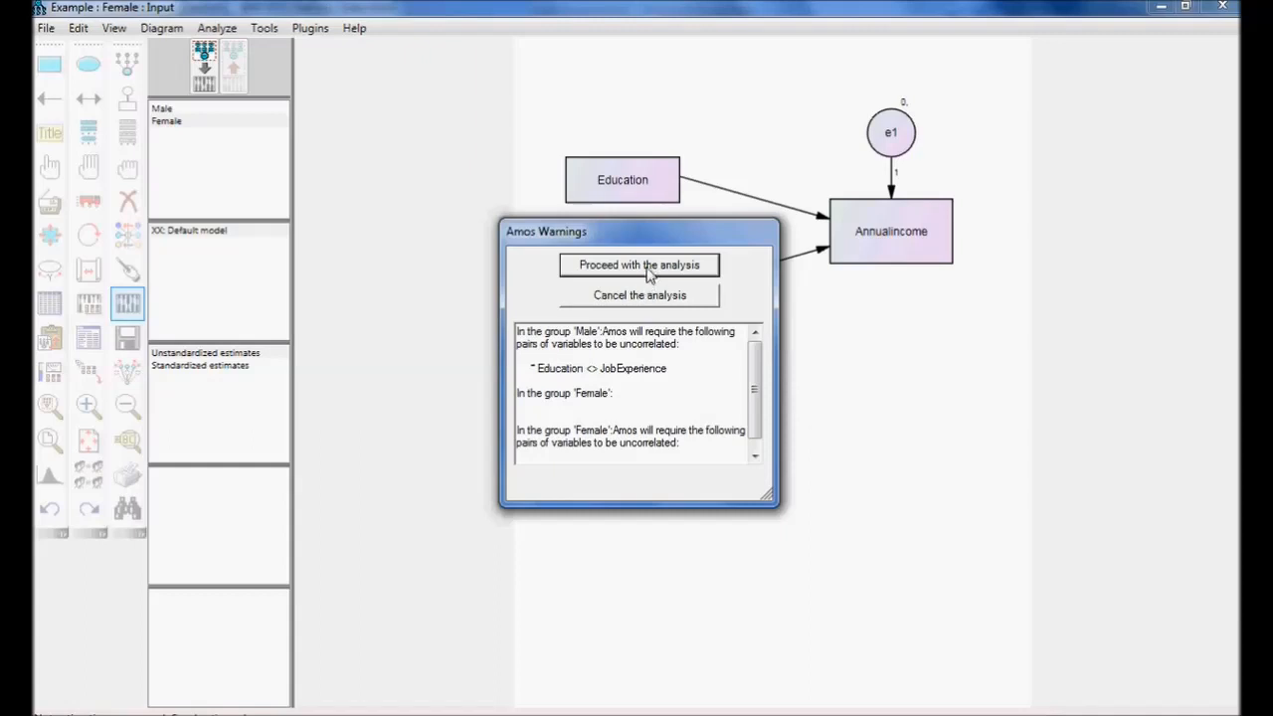
drag(671, 242, 527, 291)
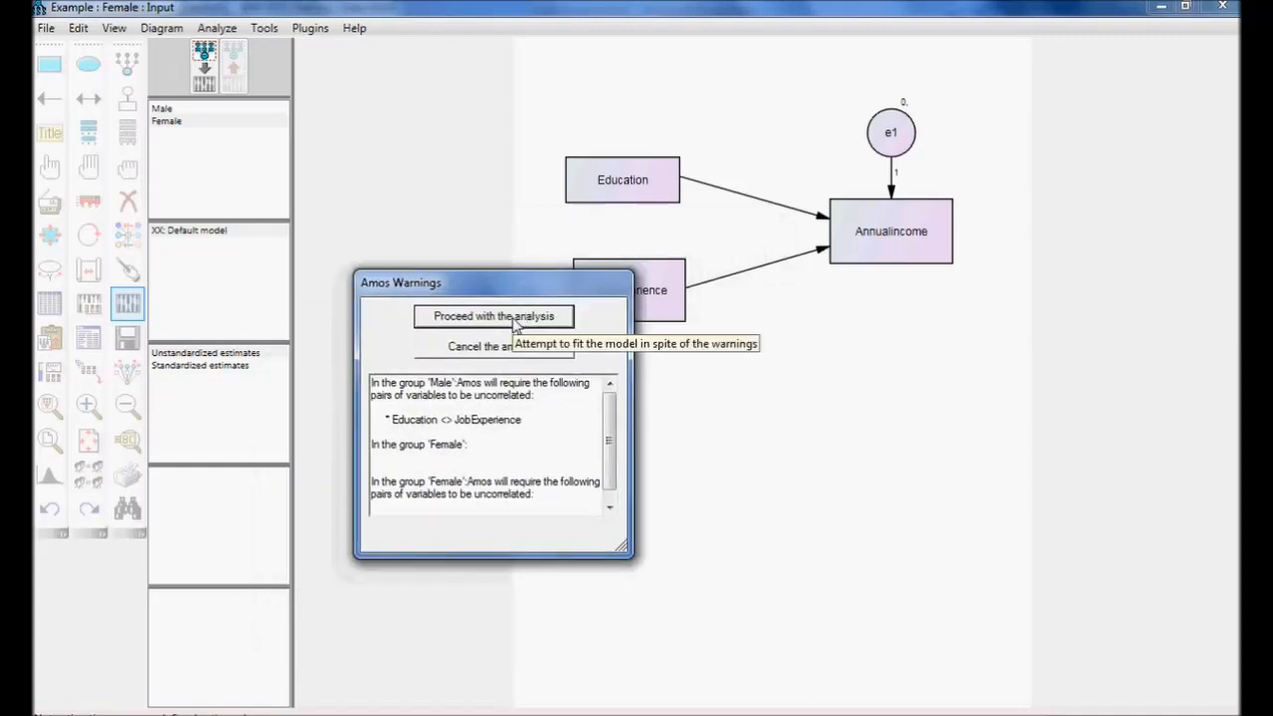
click(494, 317)
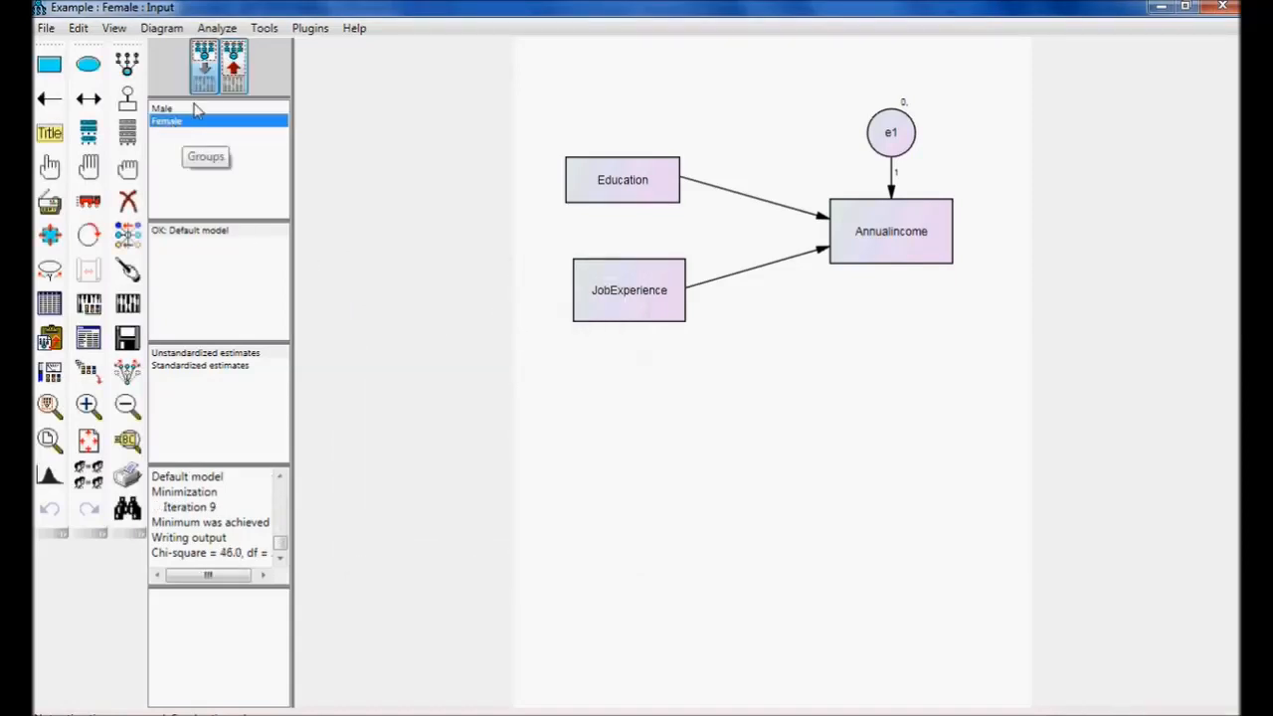
Display the output path diagram for the Female group and view its unstandardized and standardized estimates
click(233, 80)
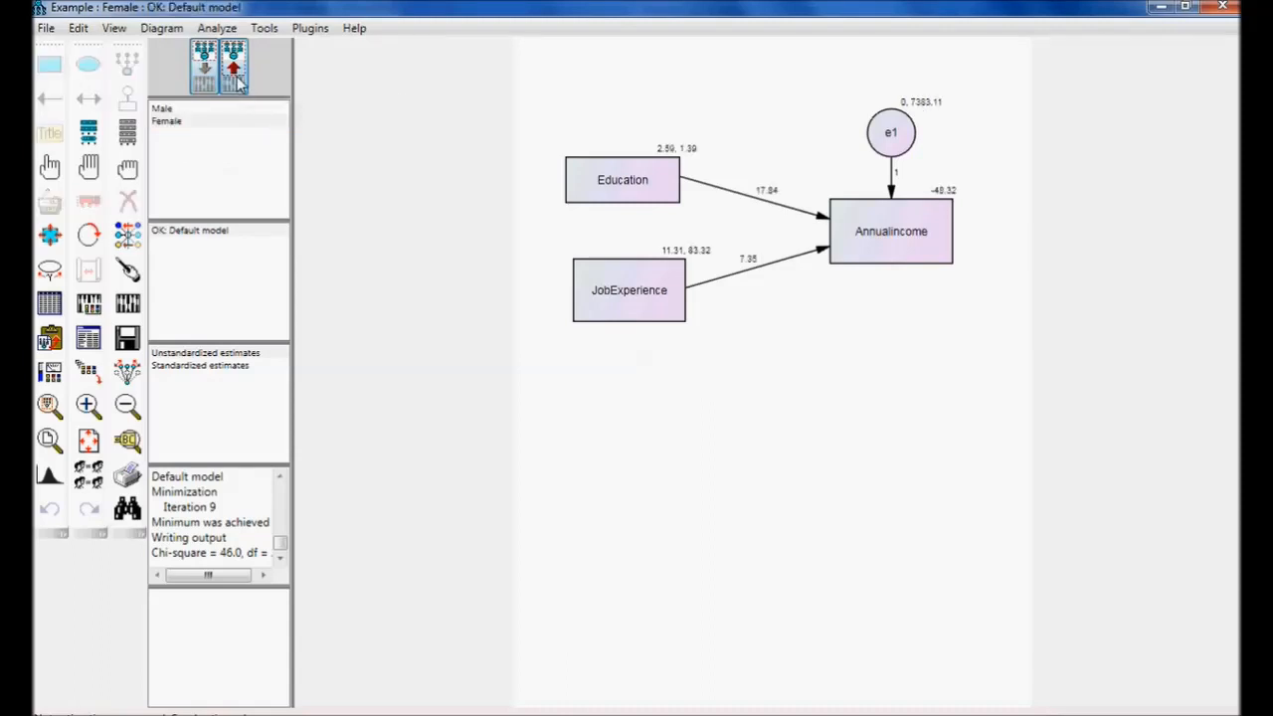
click(236, 366)
click(238, 354)
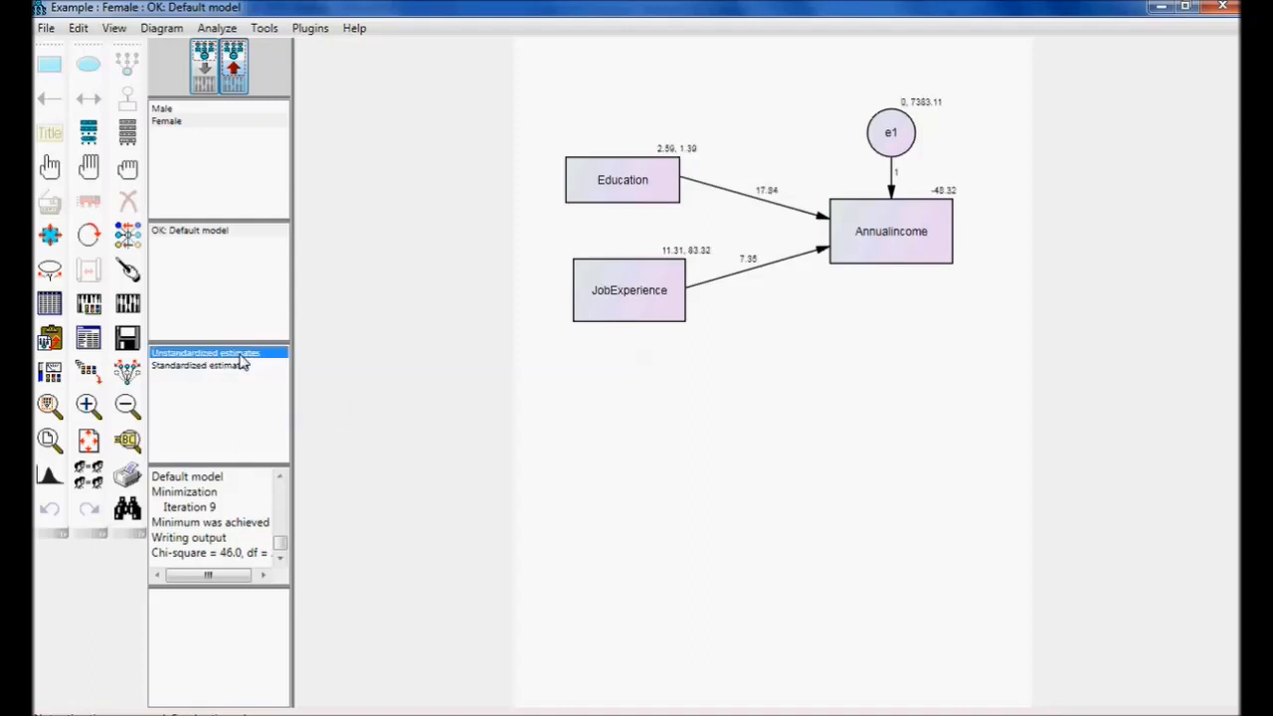
click(241, 368)
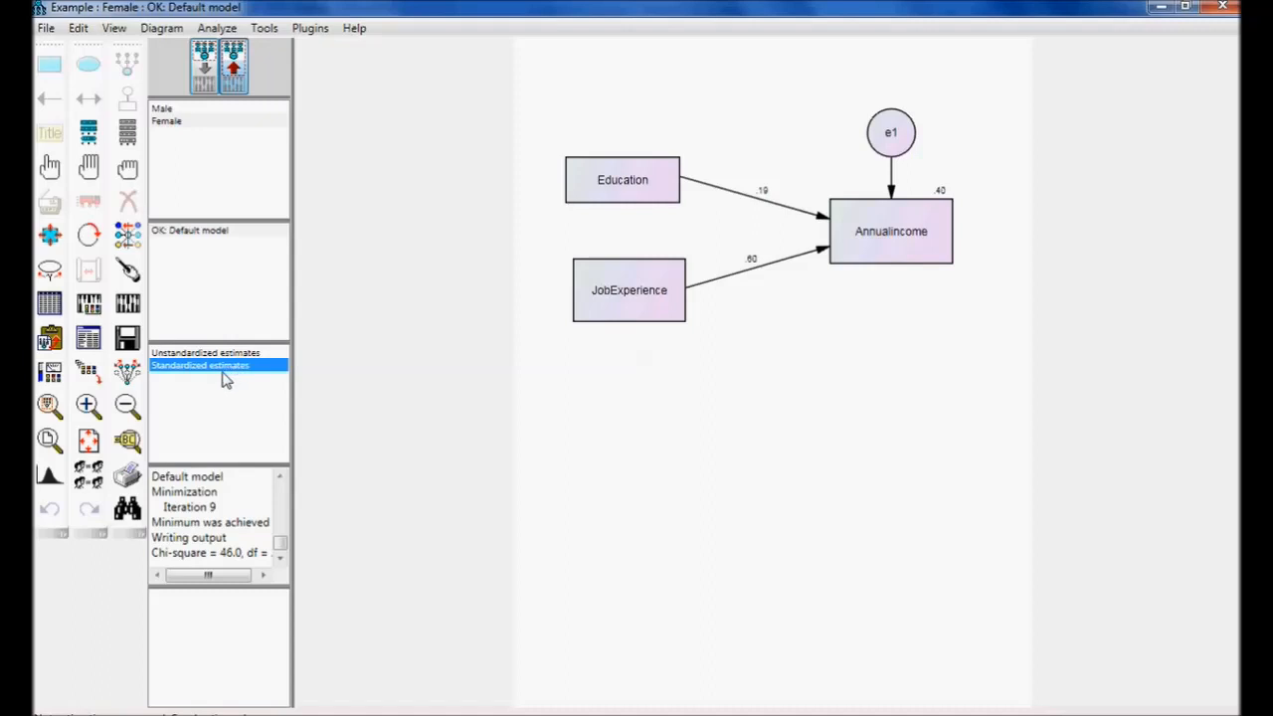
Compare the standardized estimates on the path diagram between the Male and Female groups
click(169, 111)
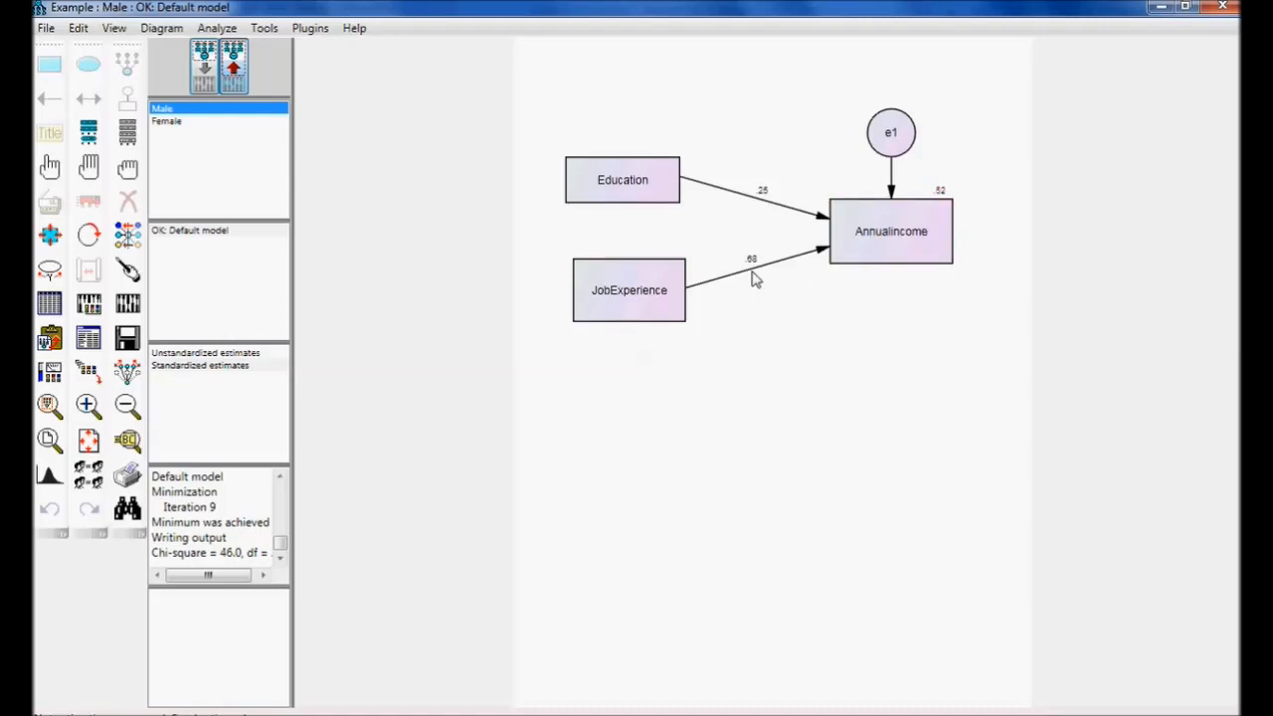
click(175, 124)
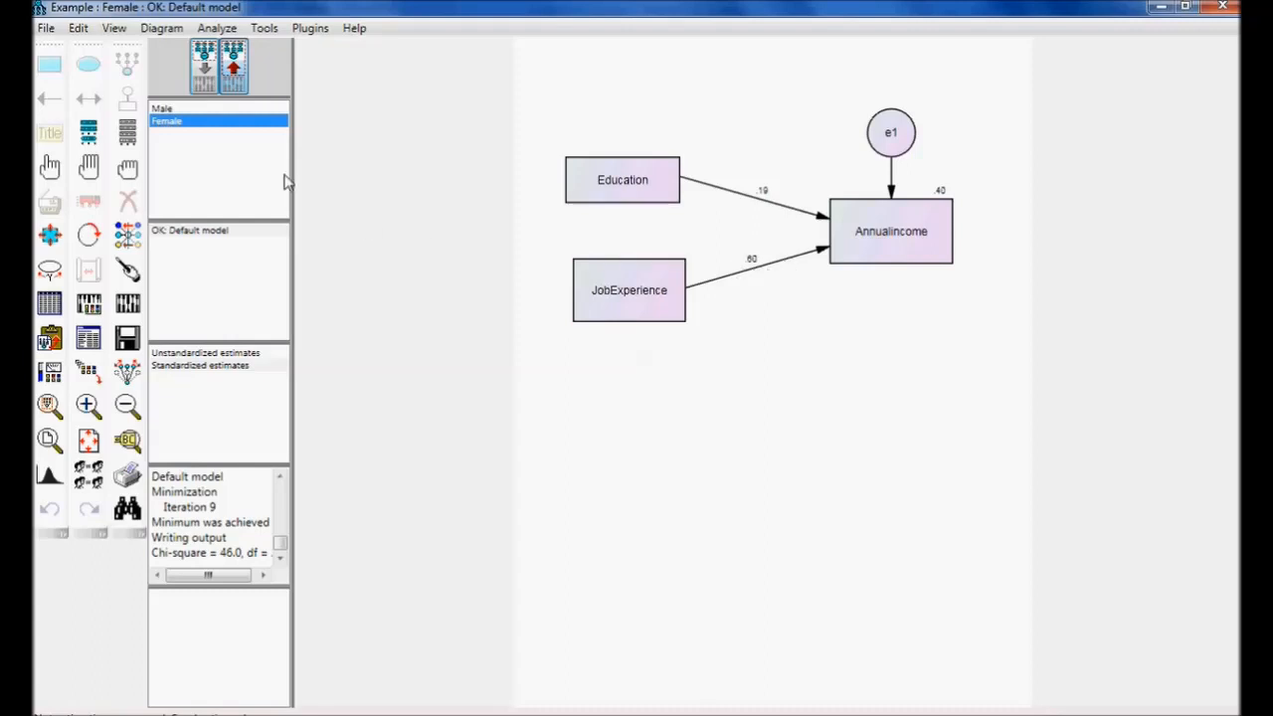
click(174, 108)
click(175, 121)
click(175, 110)
click(179, 121)
click(169, 108)
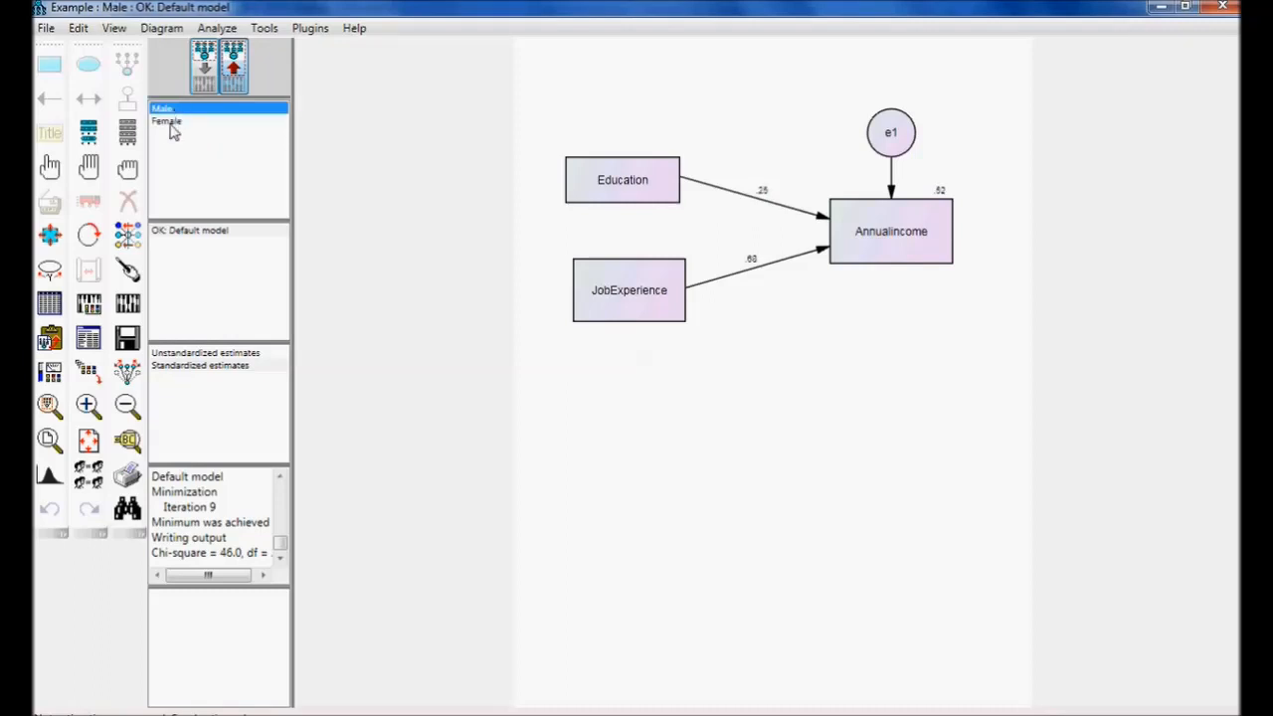
click(170, 123)
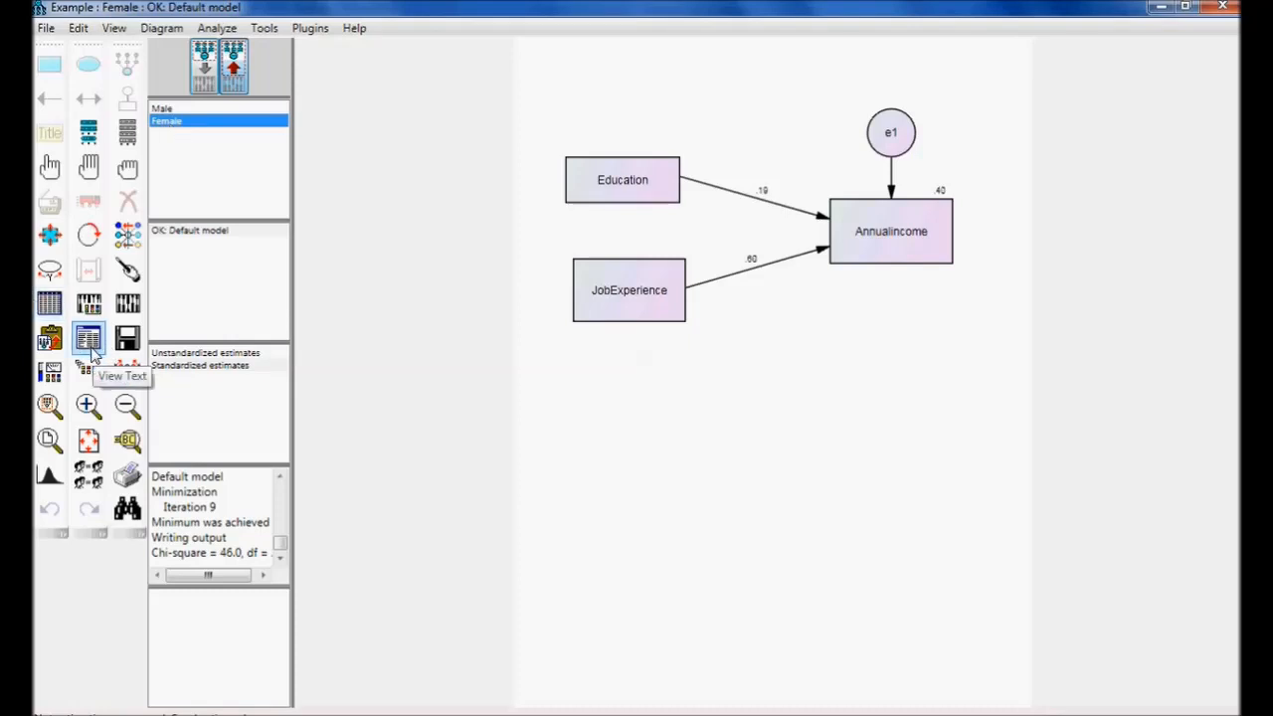
Open the text output and examine the regression weights in Estimates for the Male and Female groups
click(87, 341)
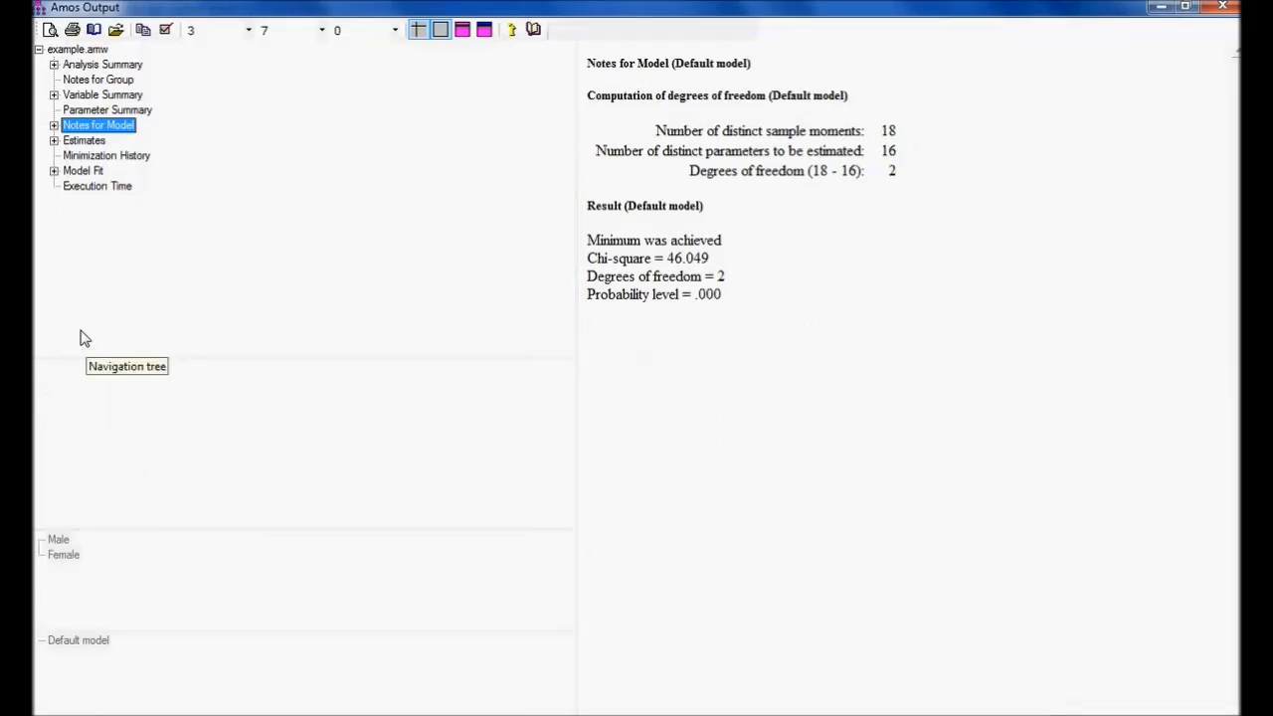
click(85, 141)
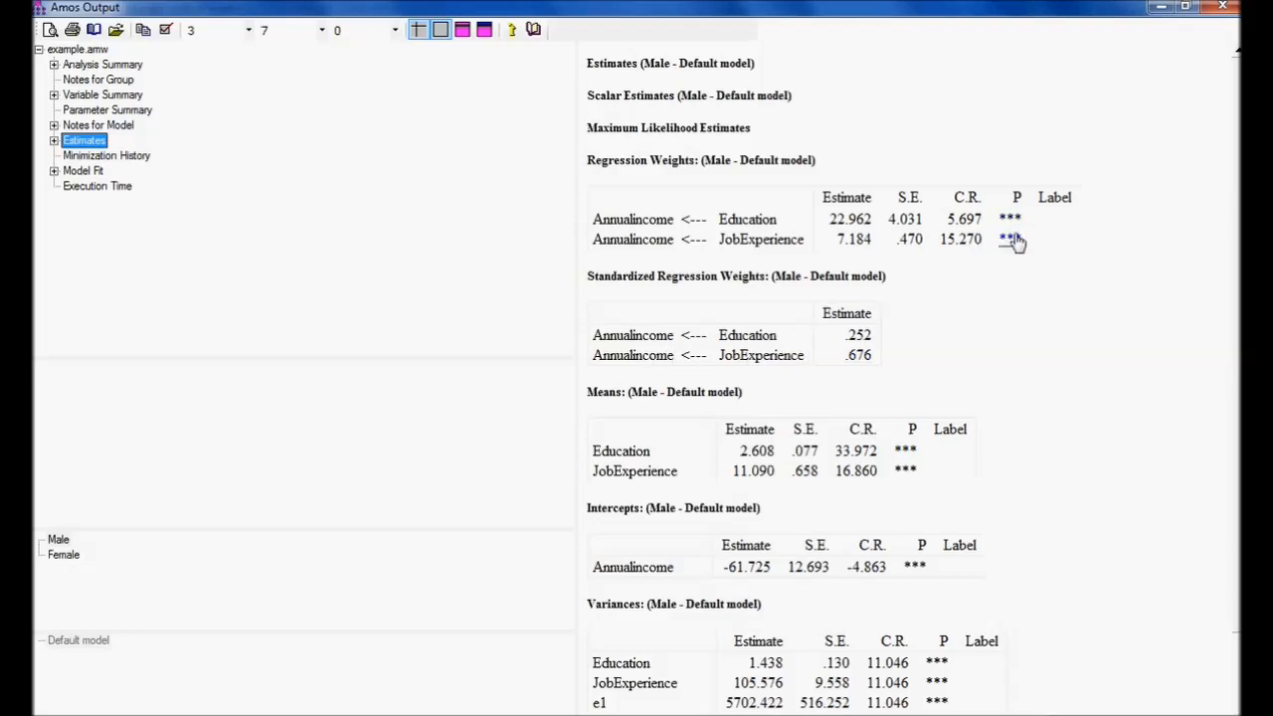
click(57, 541)
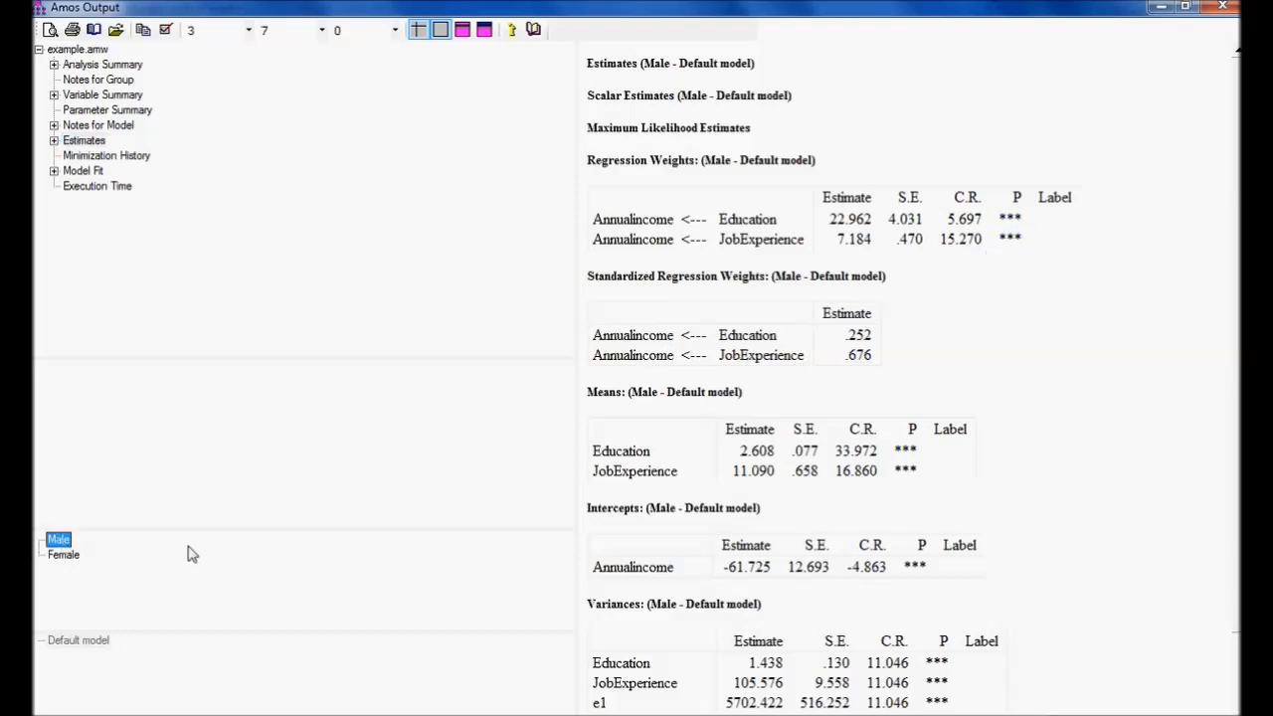
click(65, 555)
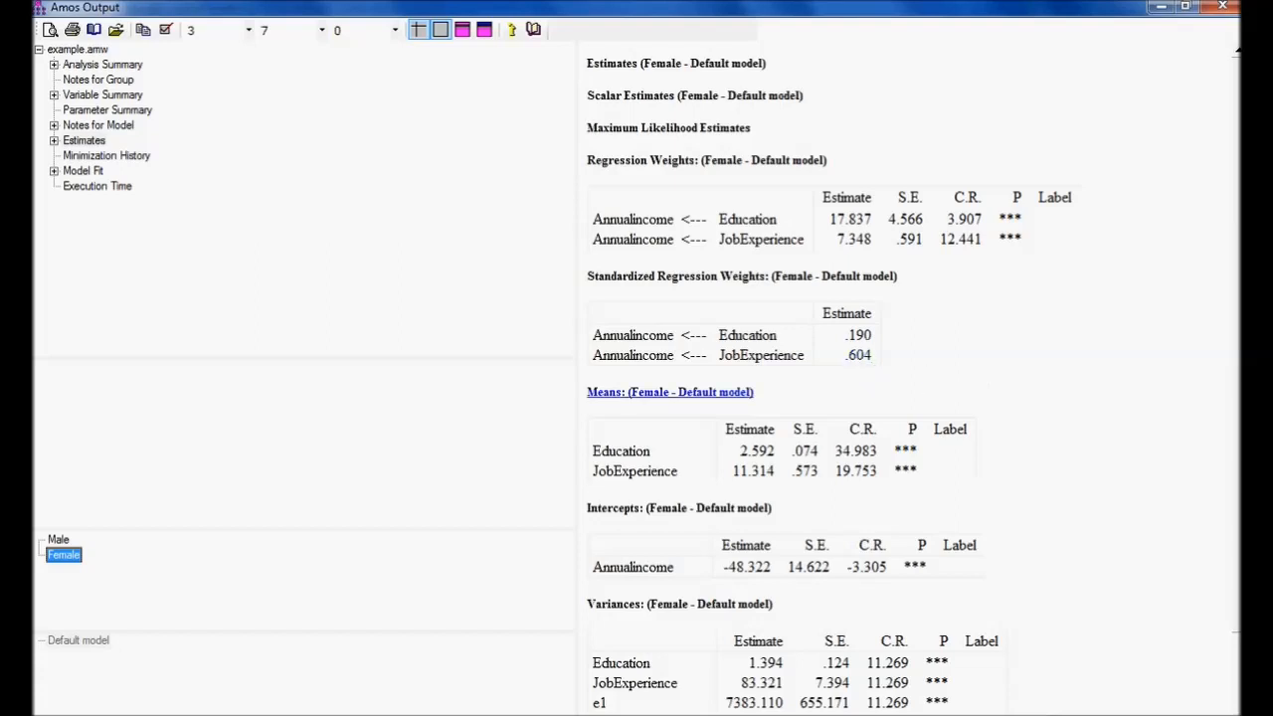
Compare the squared multiple correlation of Annualincome between the Female and Male groups, checking the explanation of the Male estimate
scroll(696, 392, down, 2)
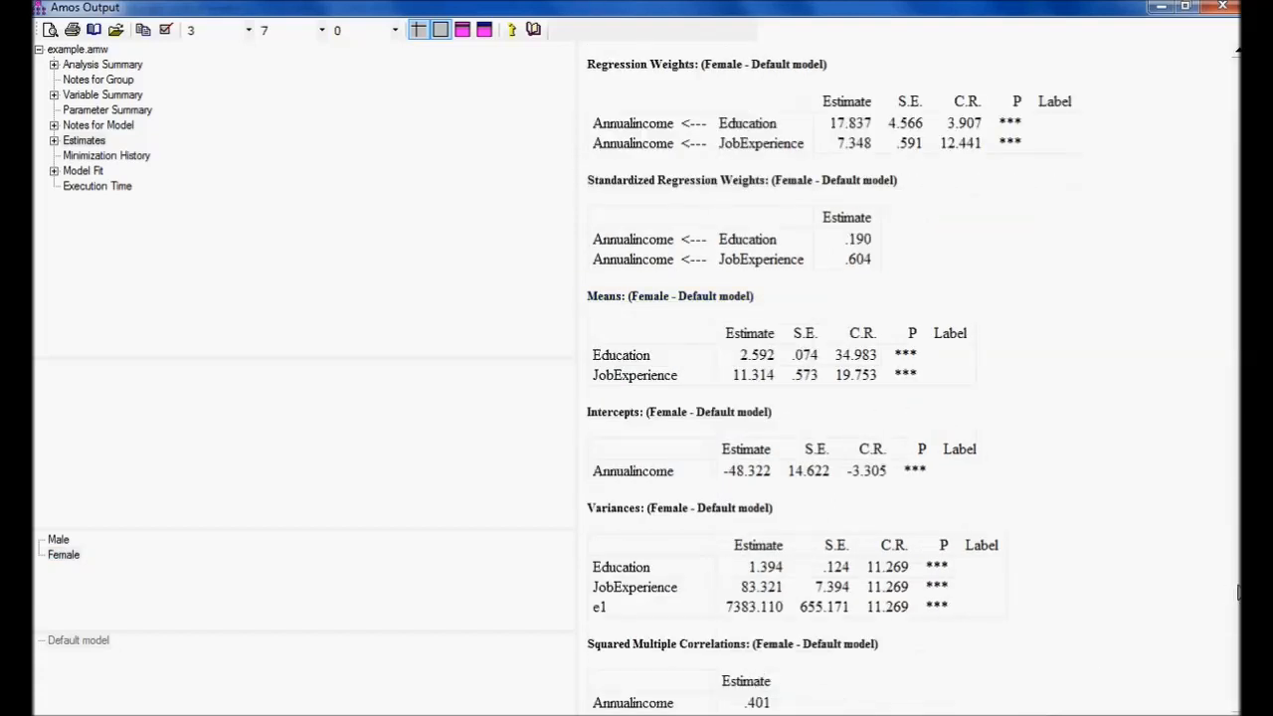
mouse_move(748, 701)
click(59, 540)
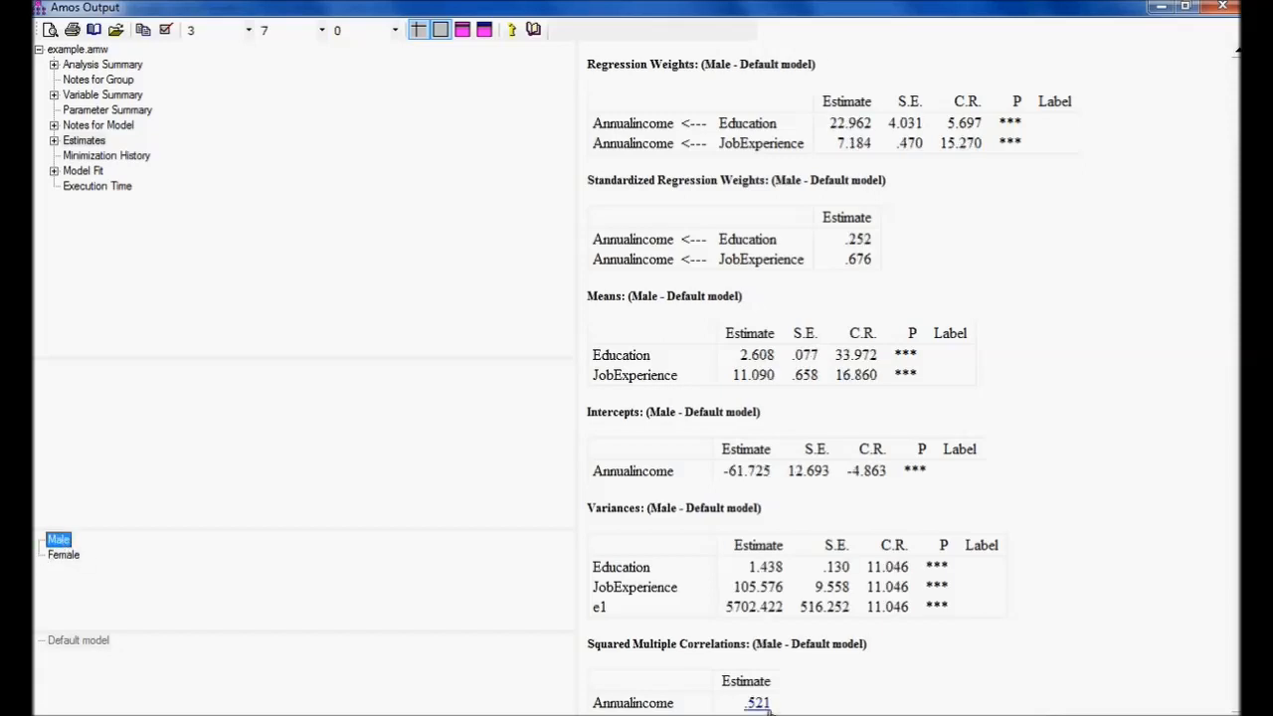
click(761, 704)
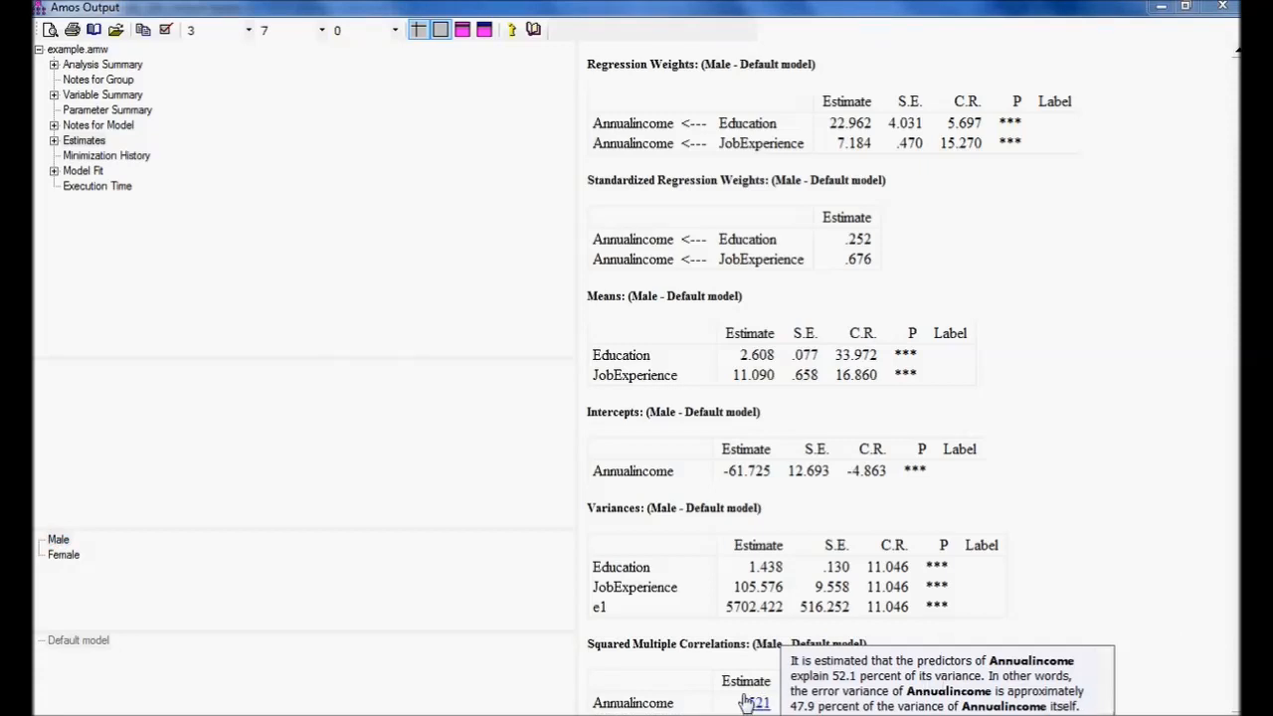
click(1124, 582)
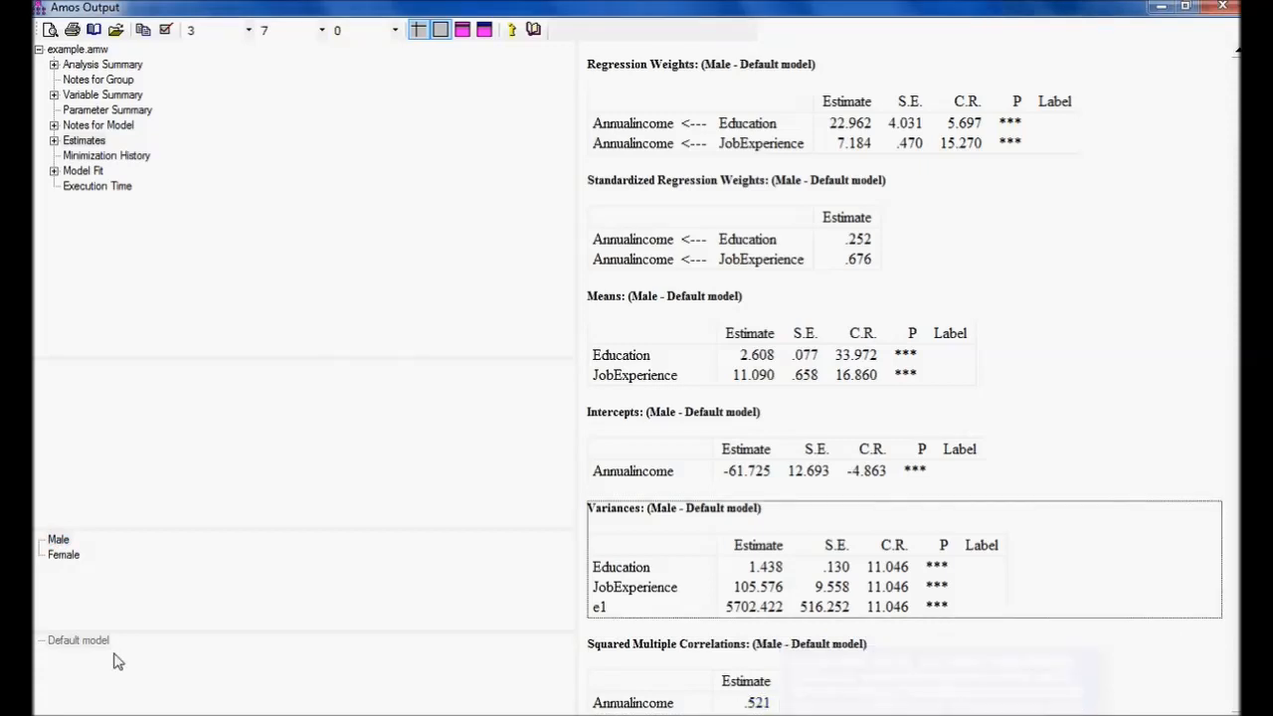
click(60, 557)
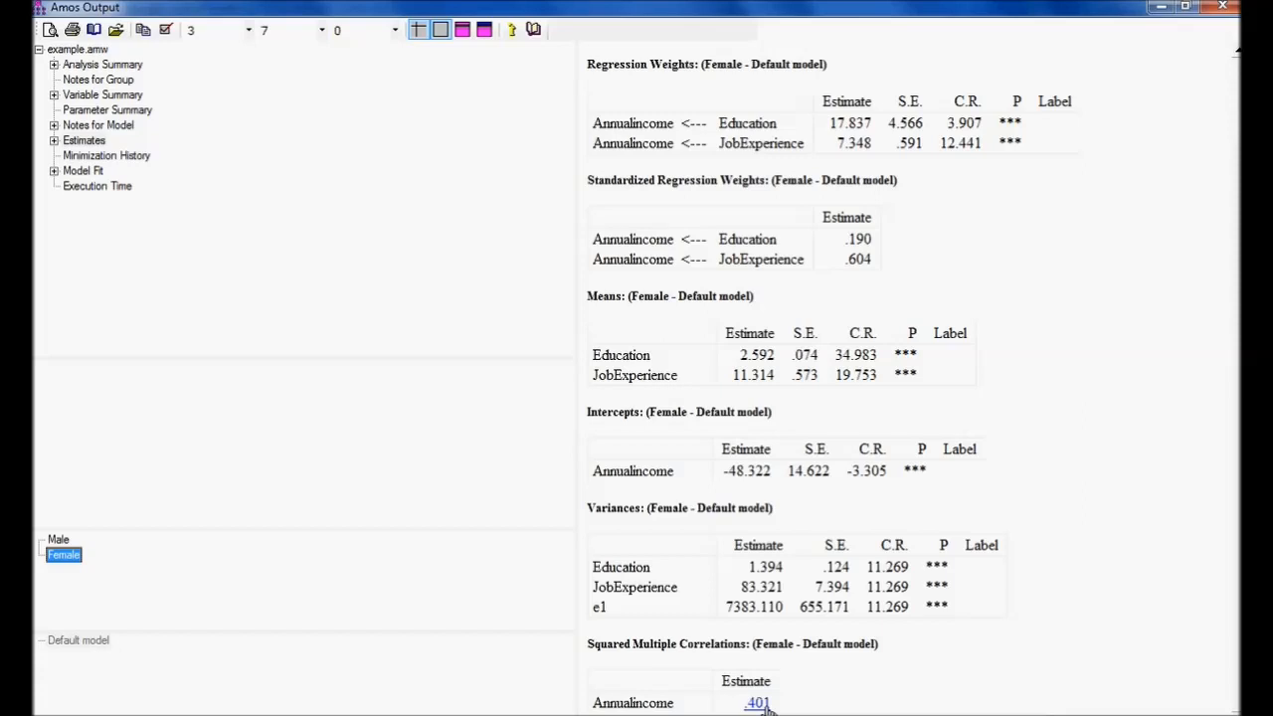
click(59, 540)
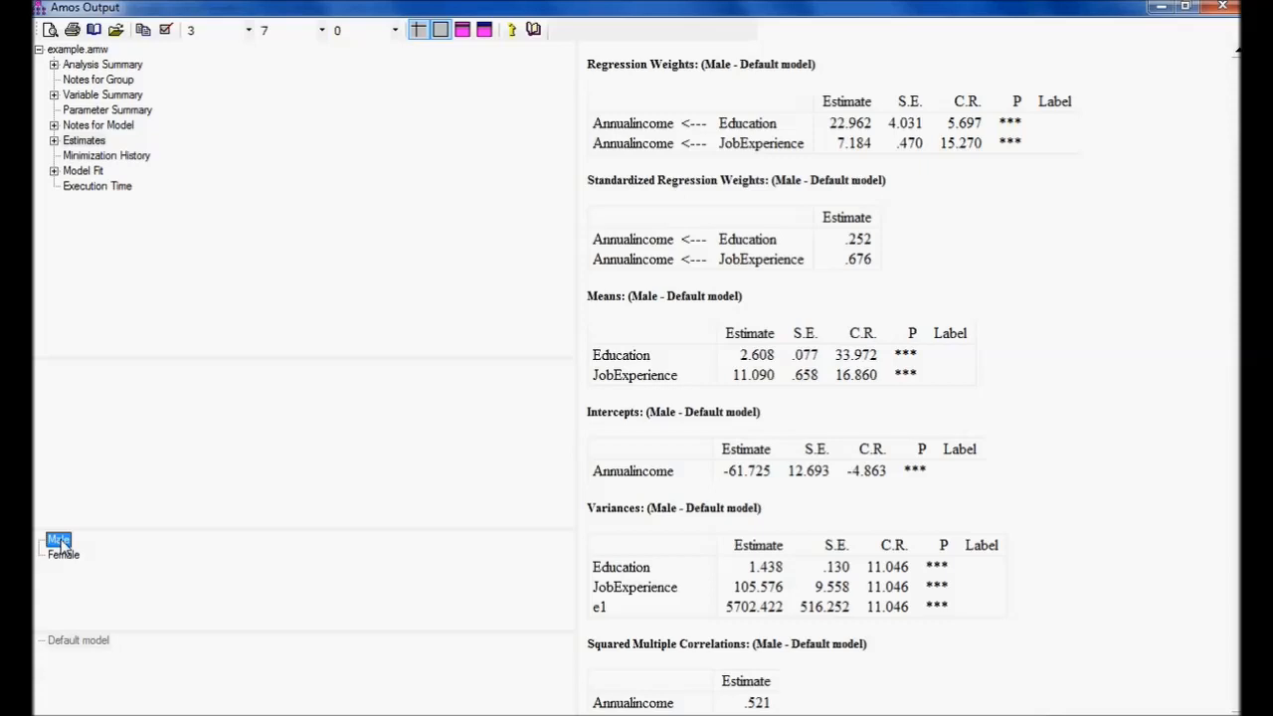
click(61, 556)
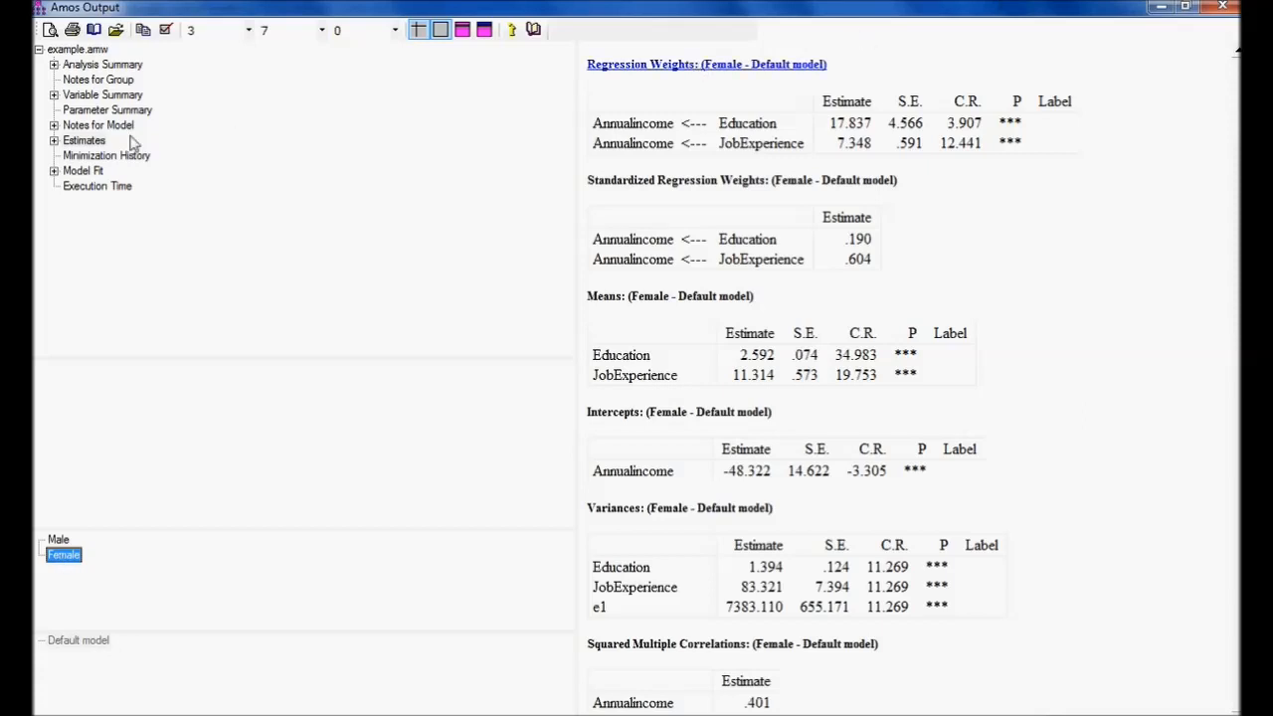
Examine the Model Fit summary, including the CMIN and Baseline Comparisons tables
click(80, 171)
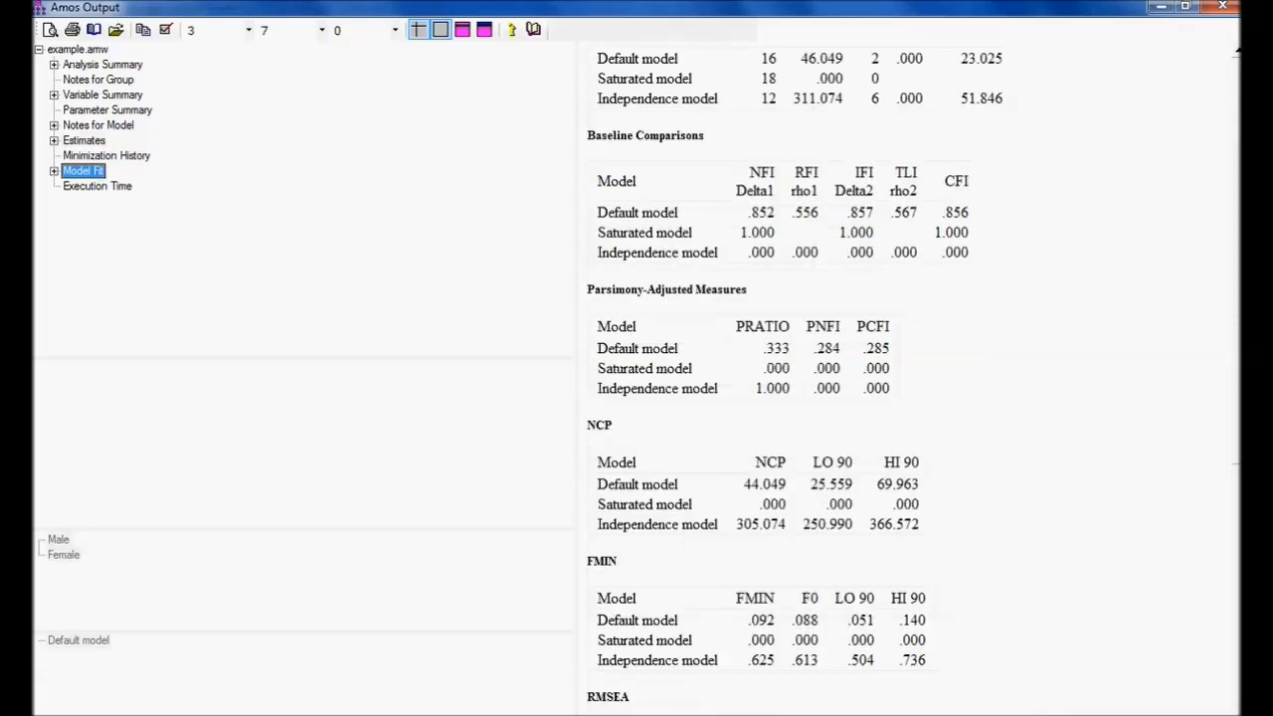
scroll(910, 378, up, 1)
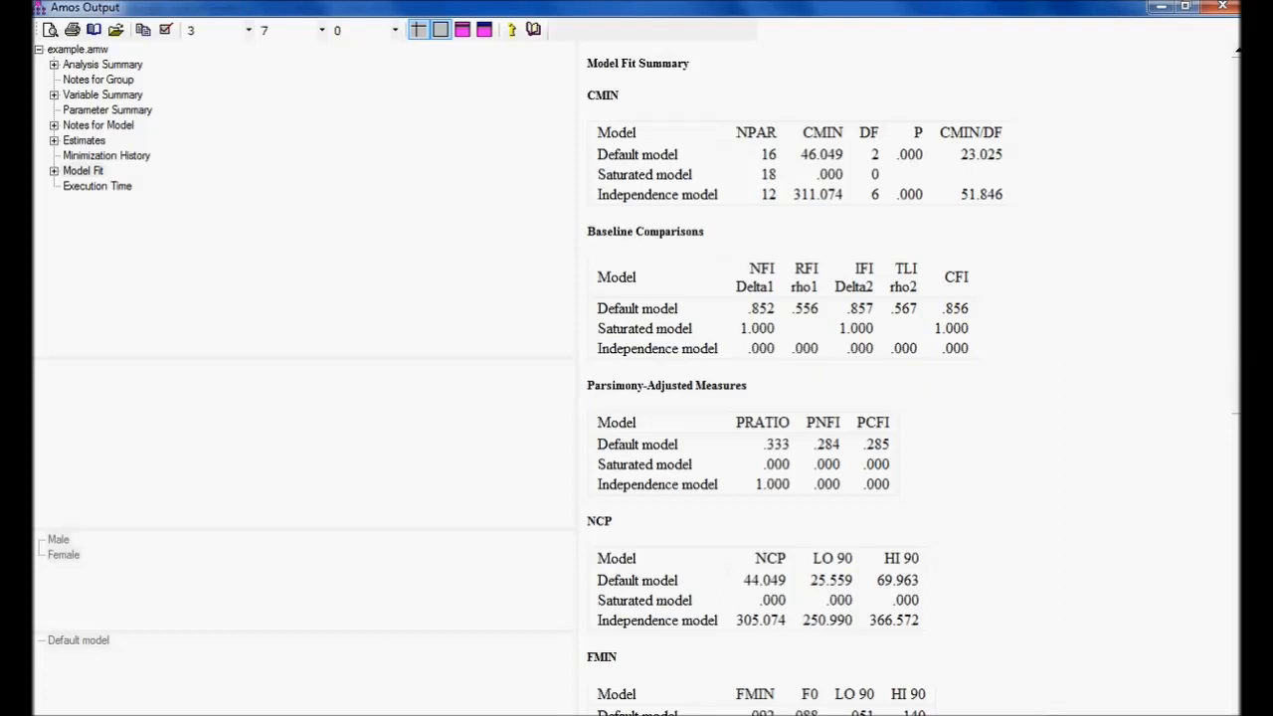
Return to Estimates and compare the unstandardized and standardized regression weights of the Male and Female groups
click(84, 142)
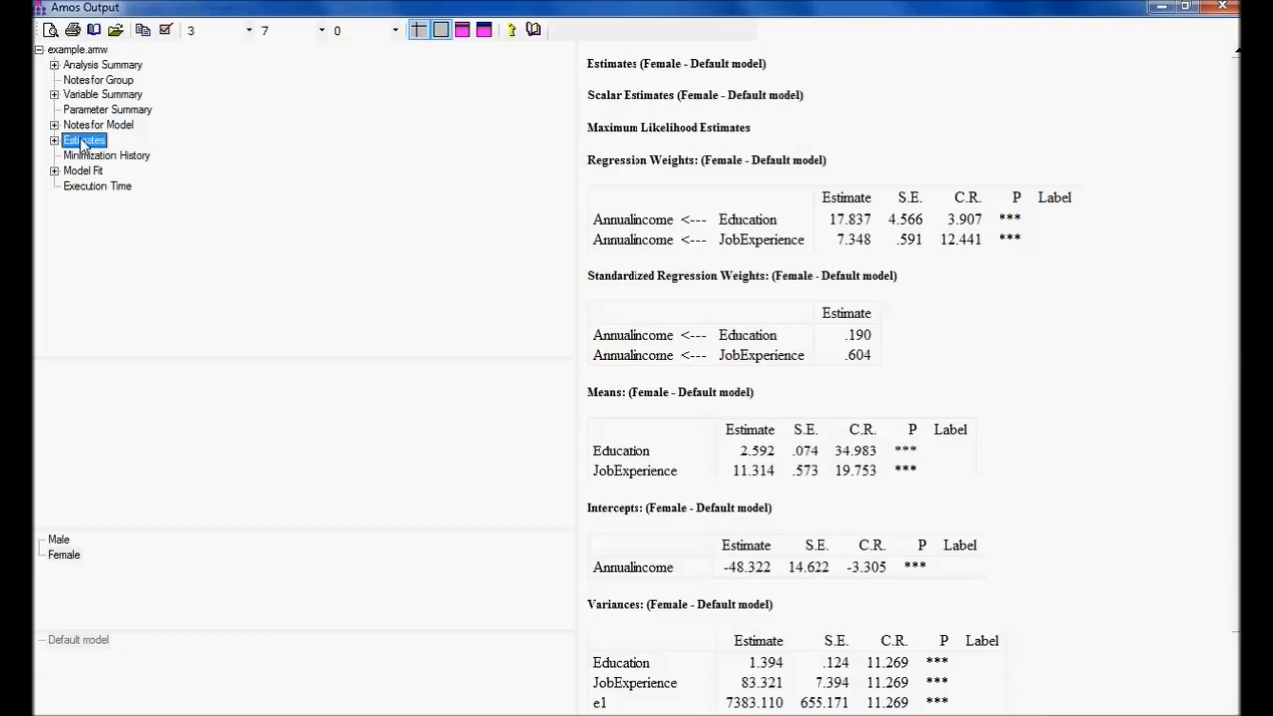
click(58, 540)
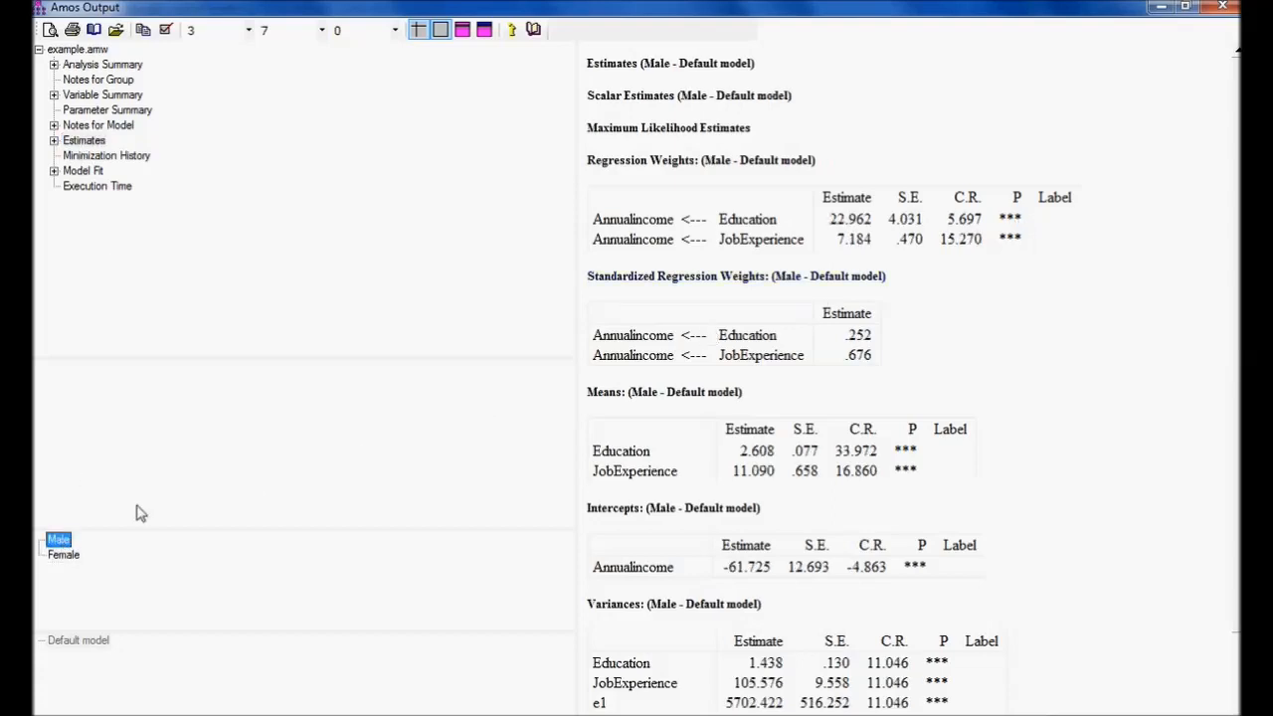
click(72, 557)
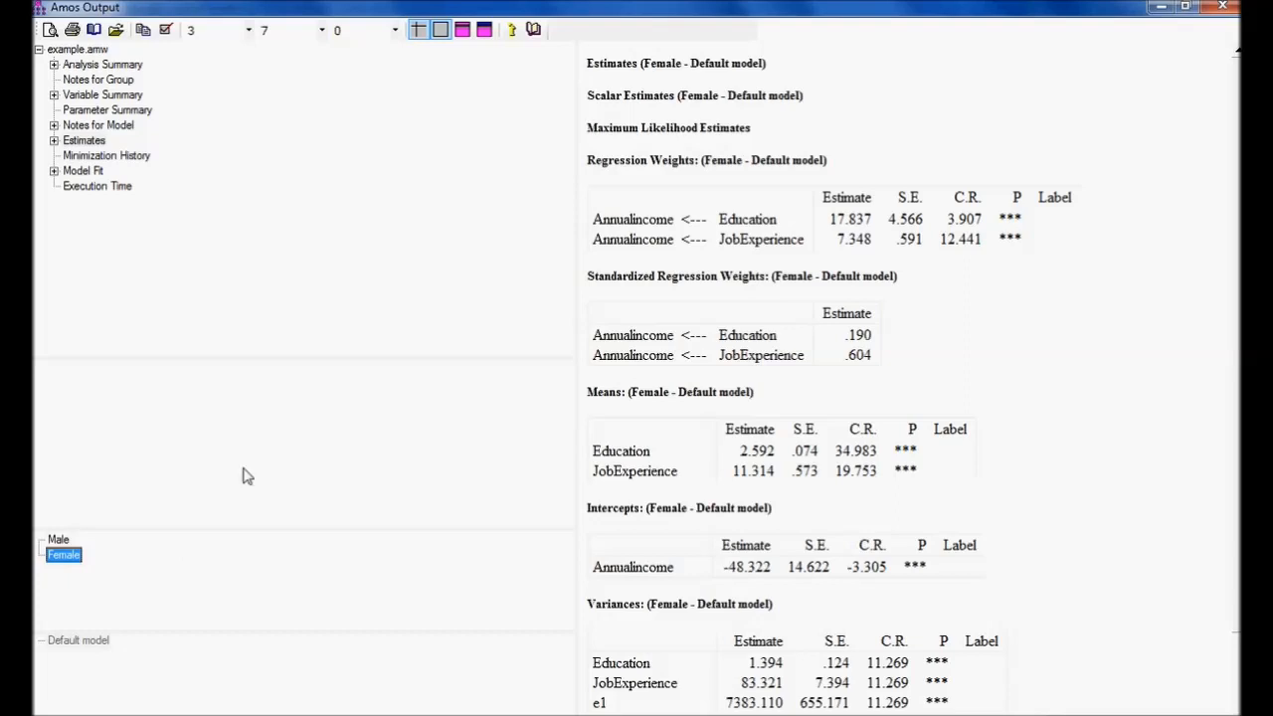
click(59, 540)
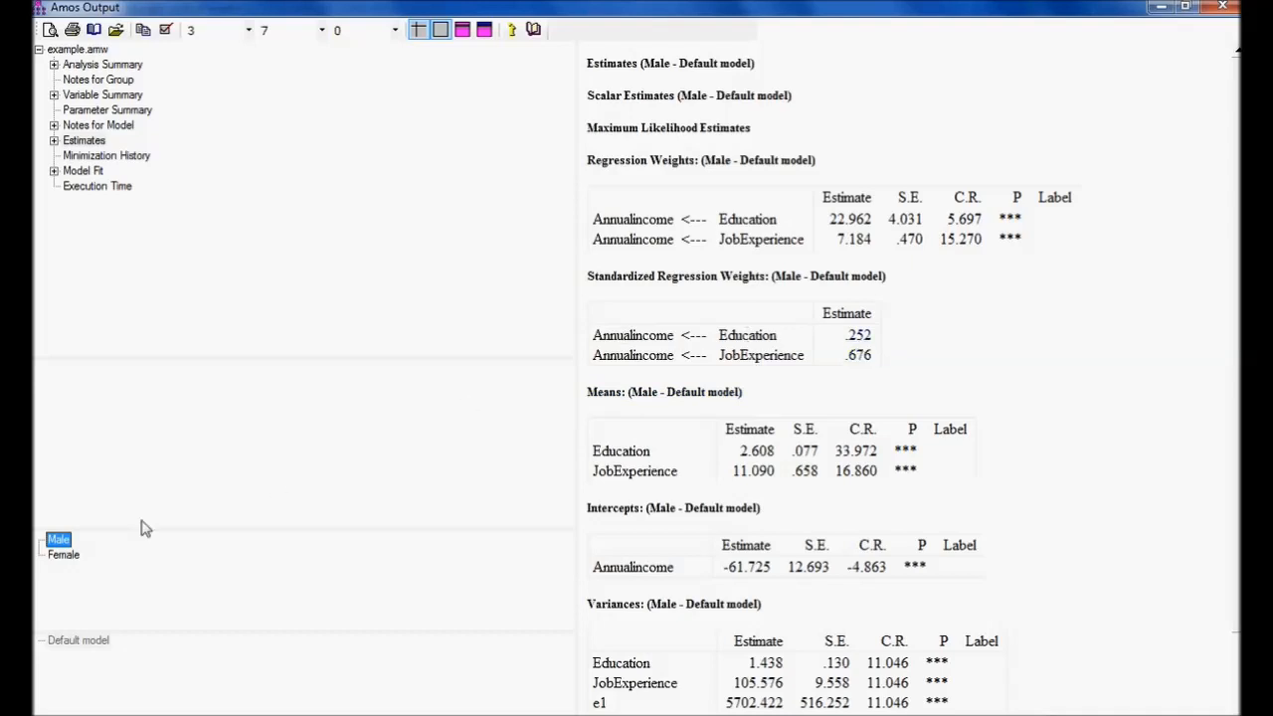
click(65, 555)
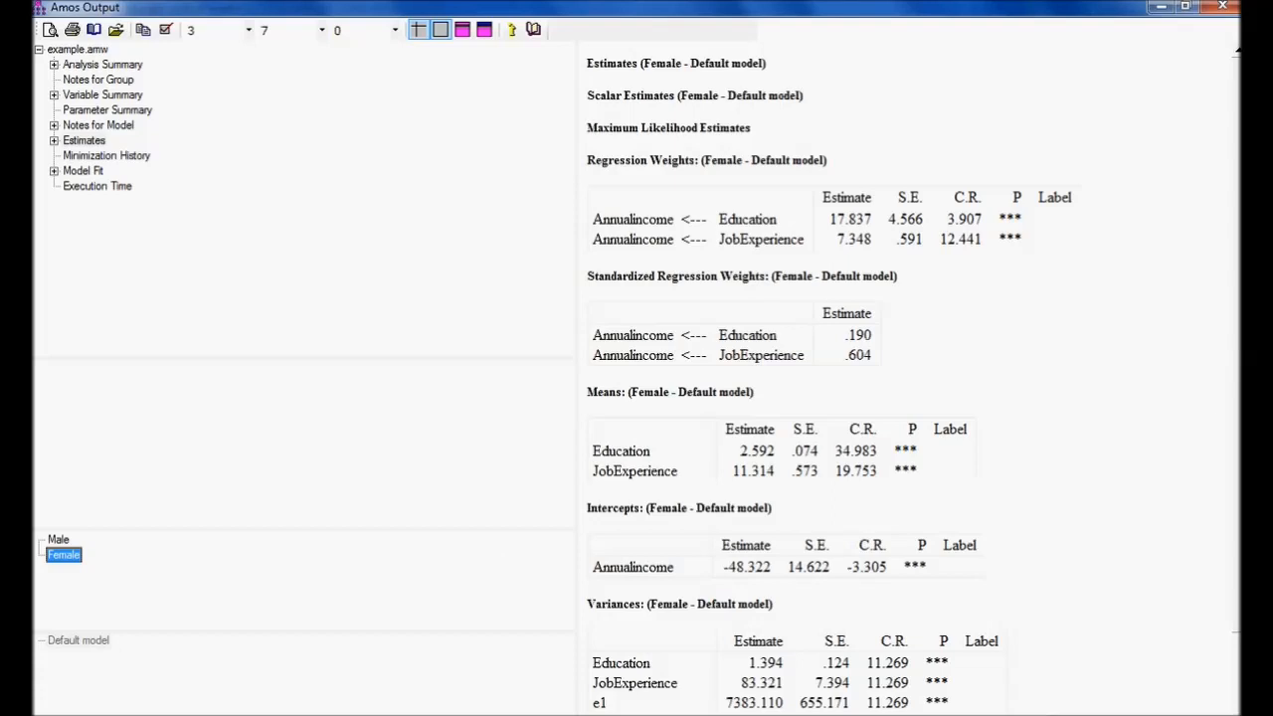
click(1156, 714)
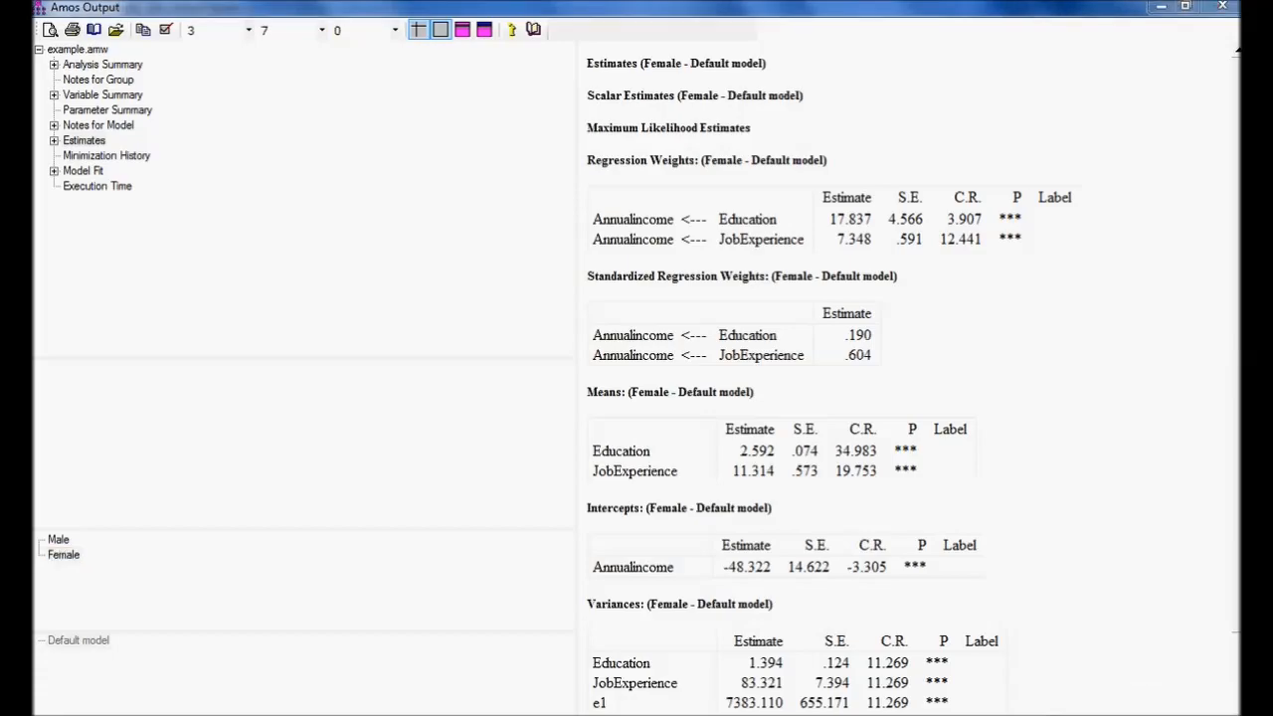